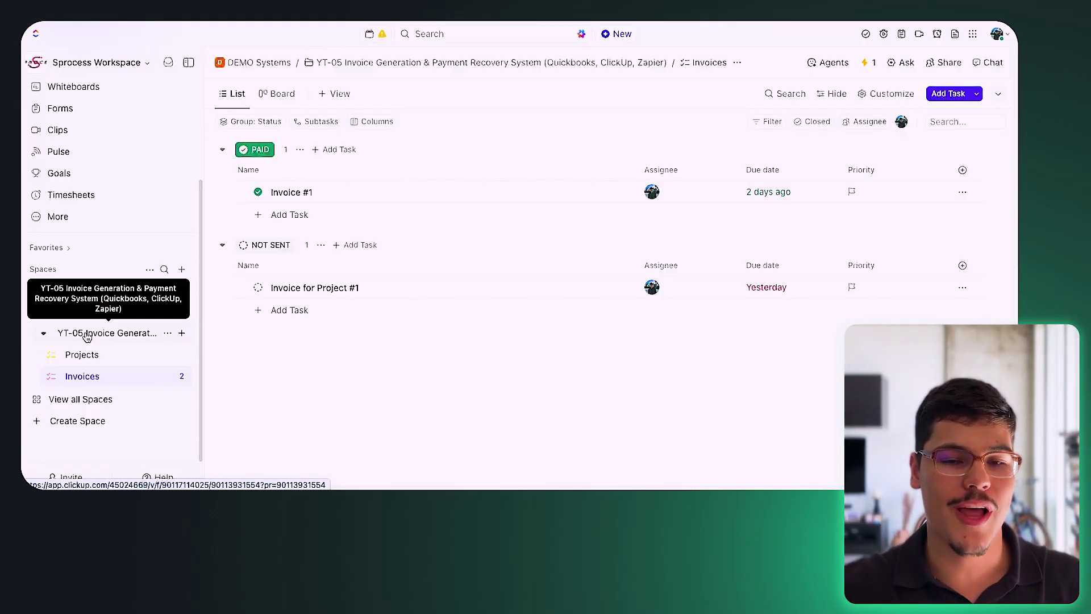
# Open the YT-05 folder's Projects list and show its automations panel.
pyautogui.click(87, 336)
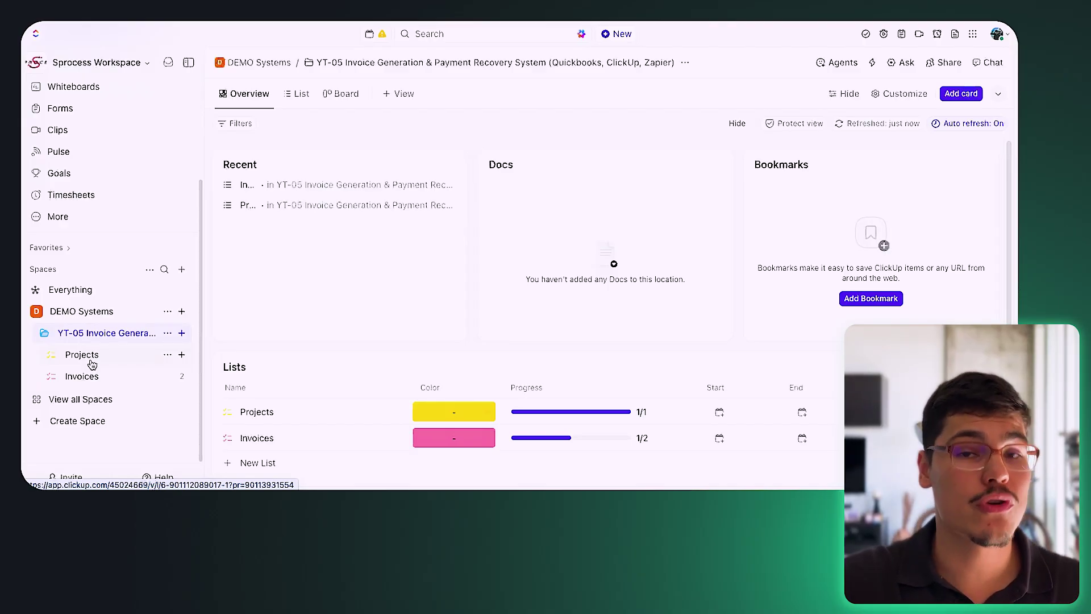
pyautogui.click(90, 358)
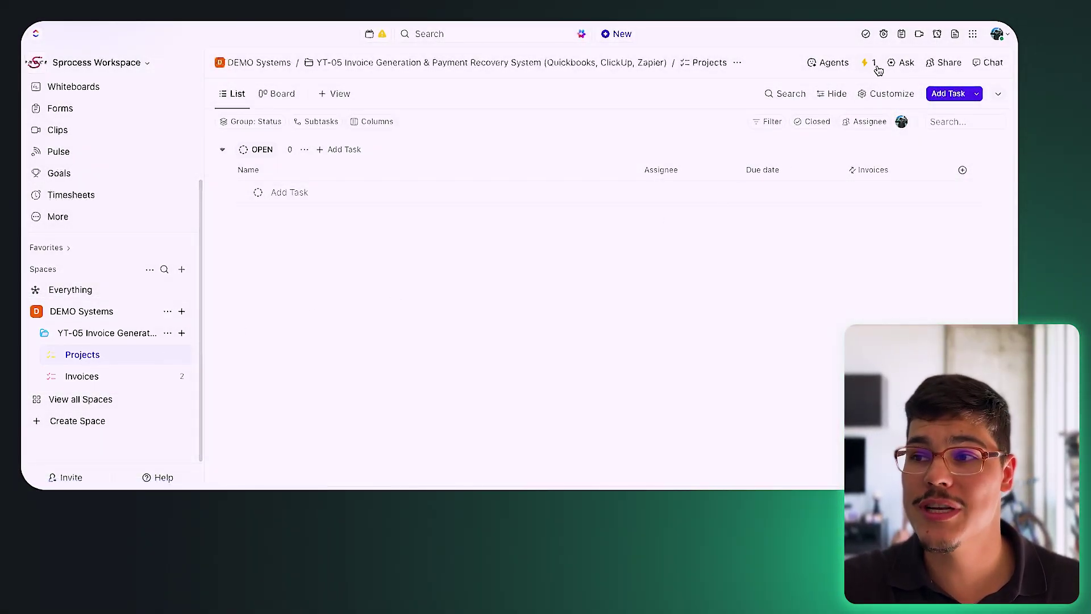
pyautogui.click(869, 63)
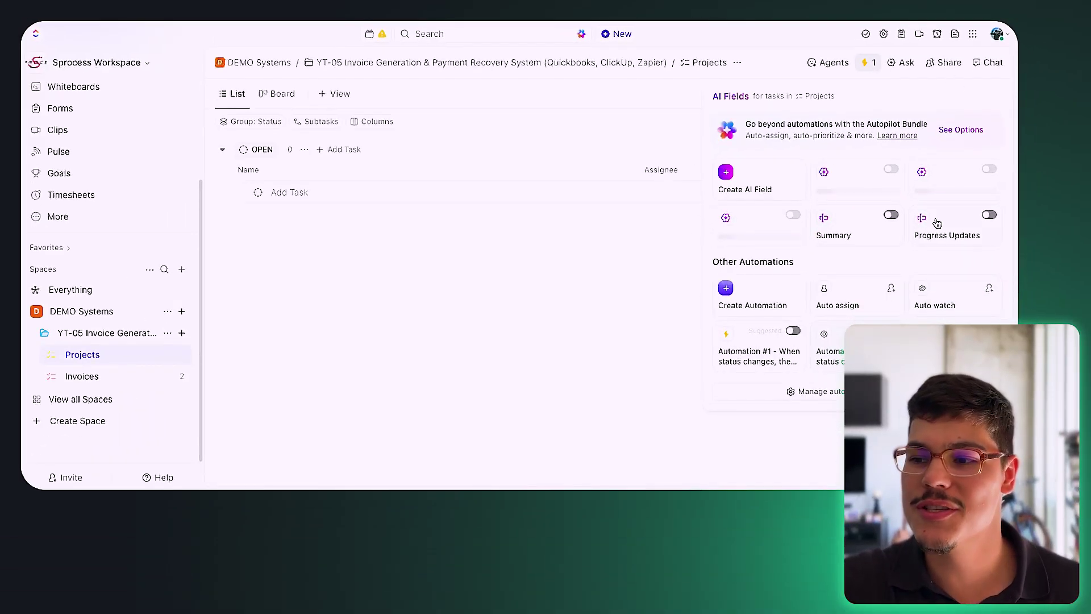
# Open the automations manager and switch its location through DEMO Systems and YT-05, back to Projects.
pyautogui.click(818, 391)
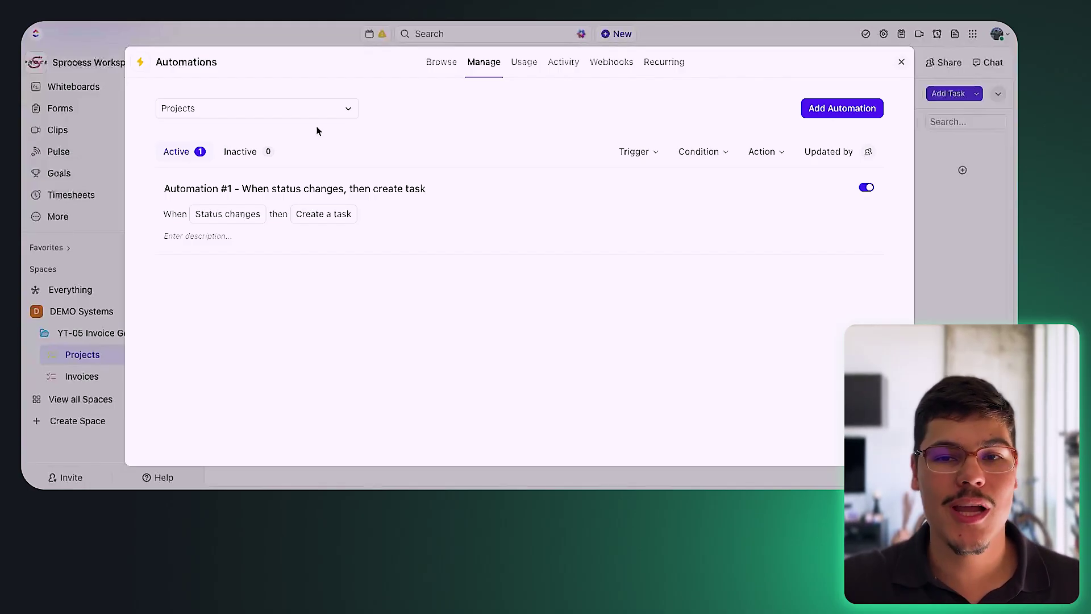
pyautogui.click(333, 110)
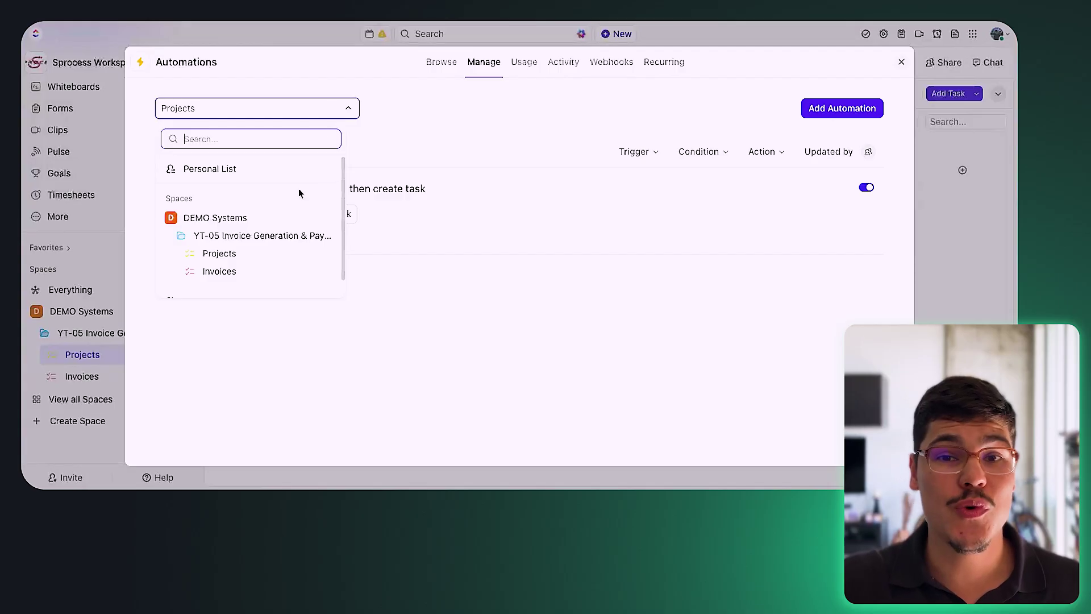
pyautogui.click(209, 221)
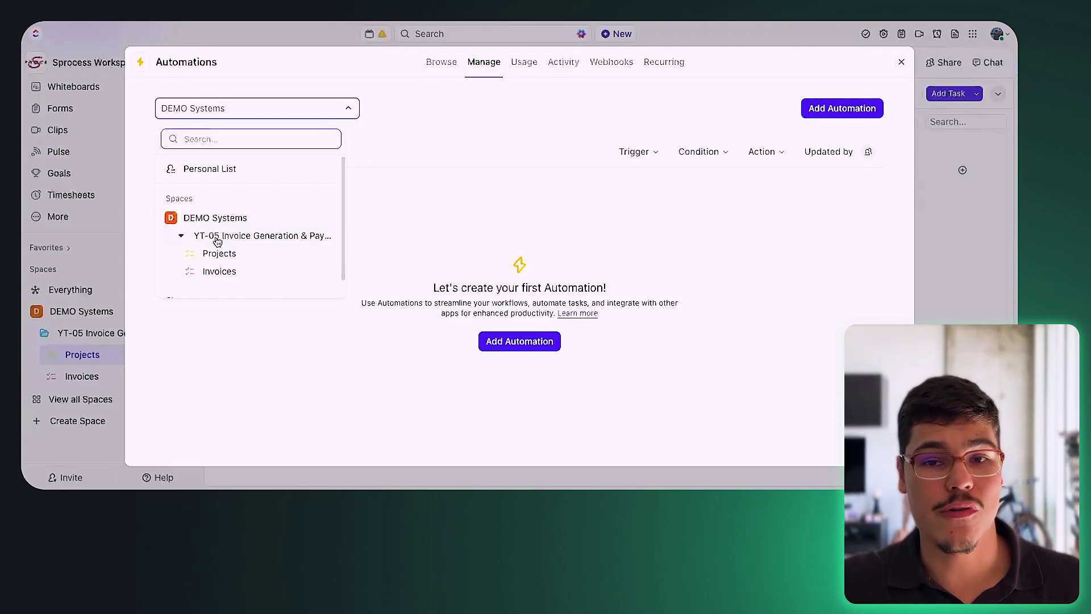
pyautogui.click(219, 237)
pyautogui.click(211, 259)
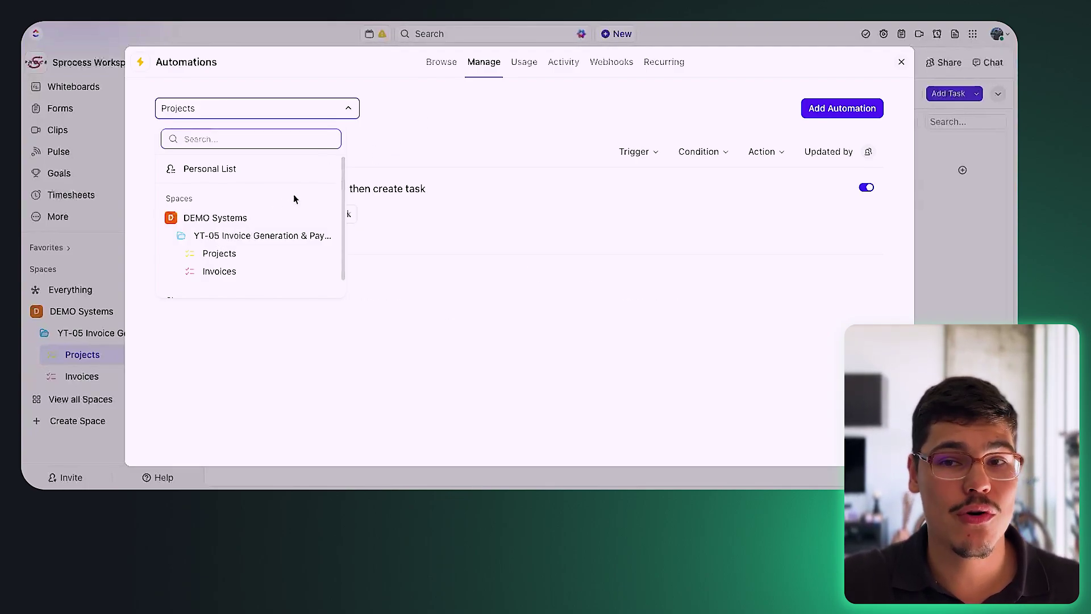
pyautogui.click(360, 136)
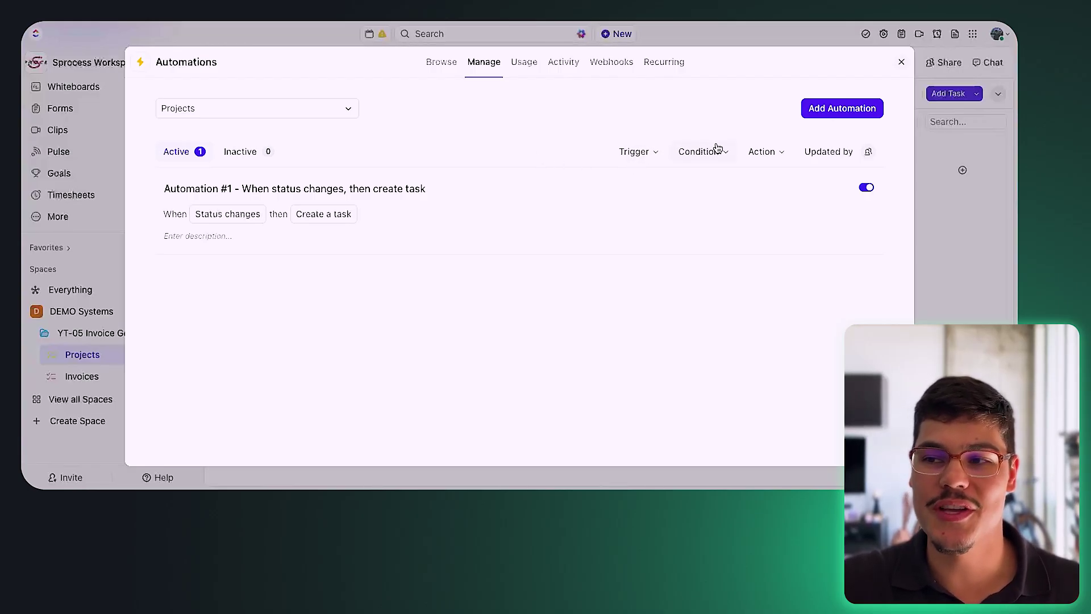
# Preview the Trigger, Condition and Action filters of the automations list.
pyautogui.click(653, 153)
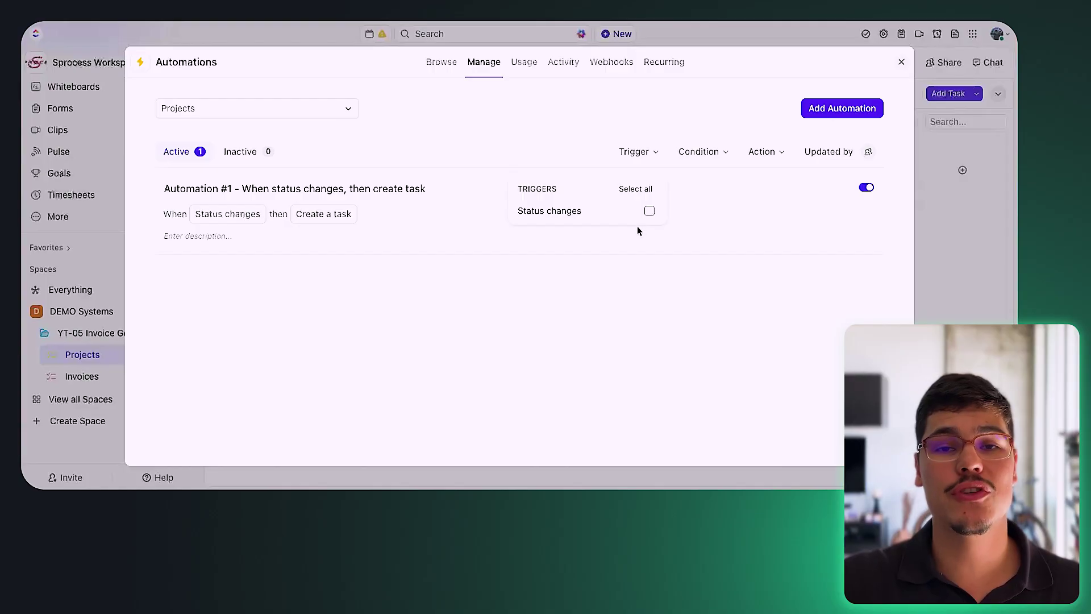
pyautogui.click(717, 150)
pyautogui.click(778, 152)
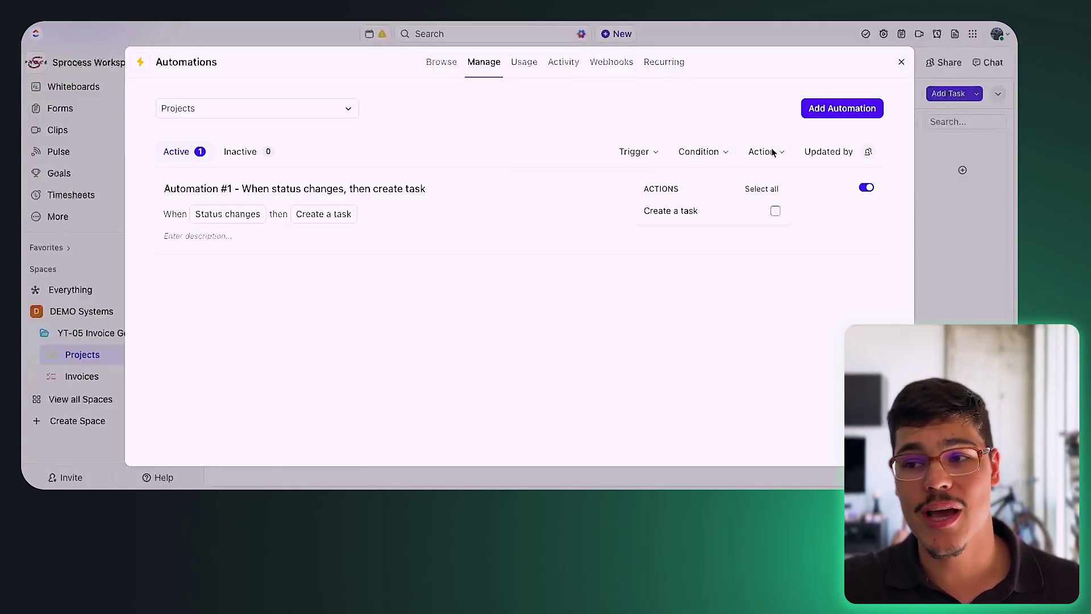
pyautogui.click(565, 178)
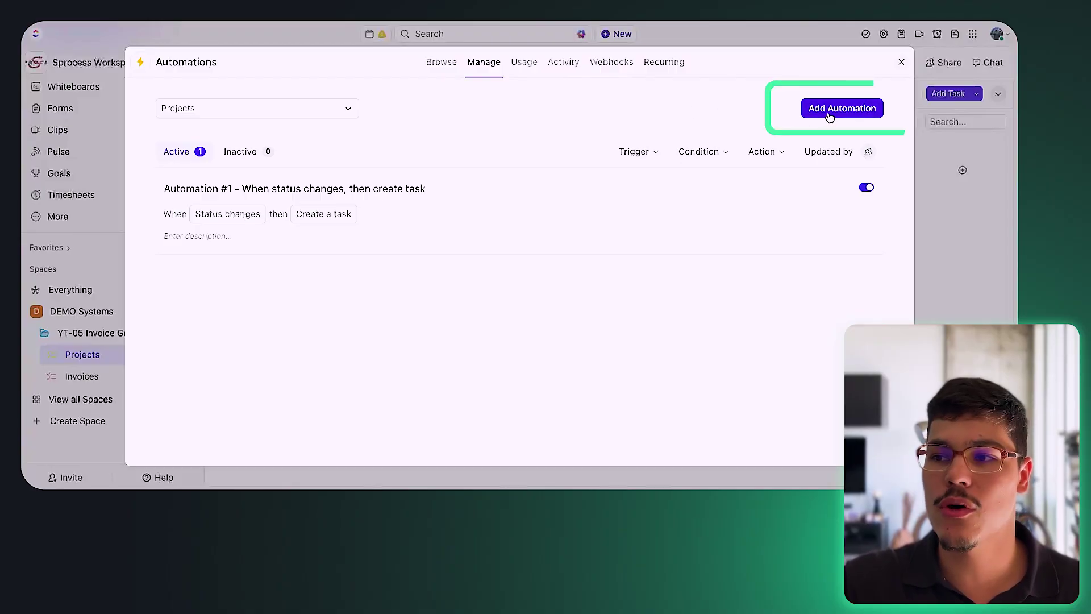
# Start a new Projects automation rule and scroll through the available trigger events.
pyautogui.click(828, 112)
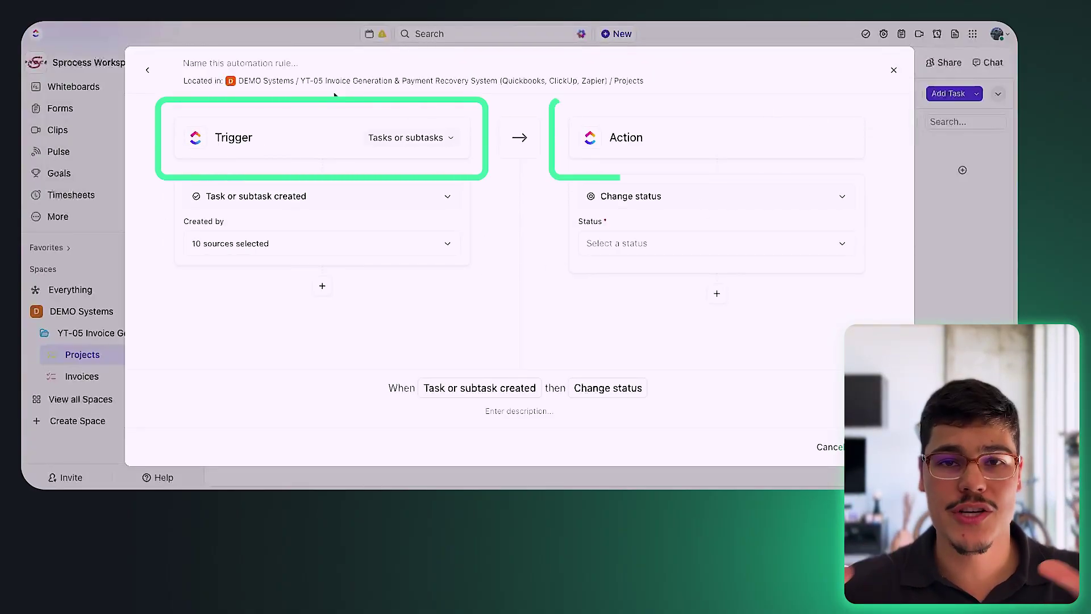
pyautogui.click(317, 196)
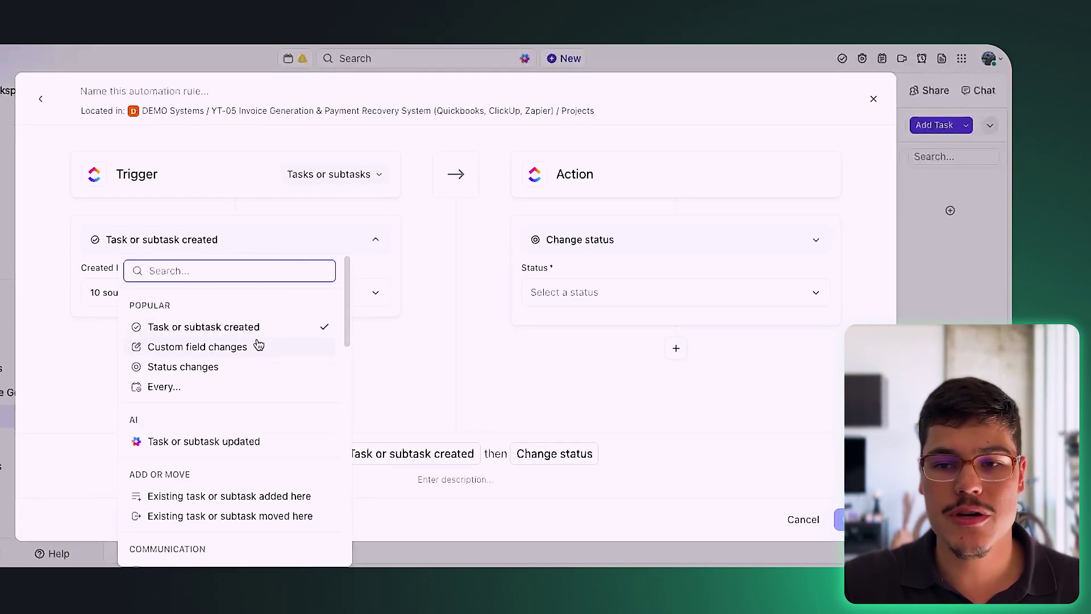
pyautogui.scroll(-6, 257, 346)
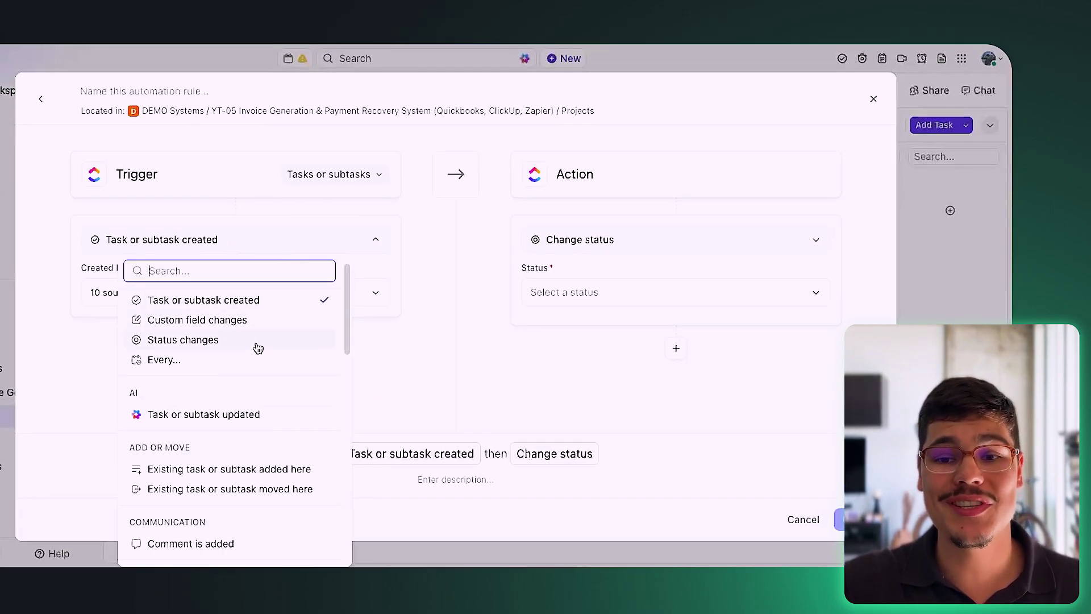
pyautogui.scroll(-4, 226, 464)
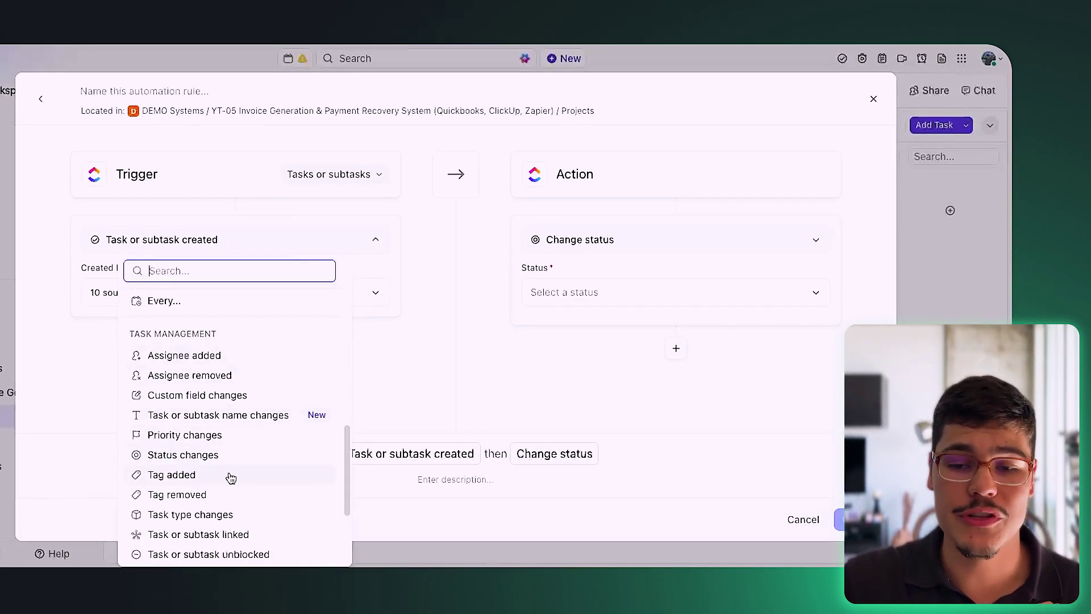
pyautogui.scroll(-3, 231, 480)
pyautogui.scroll(5, 230, 482)
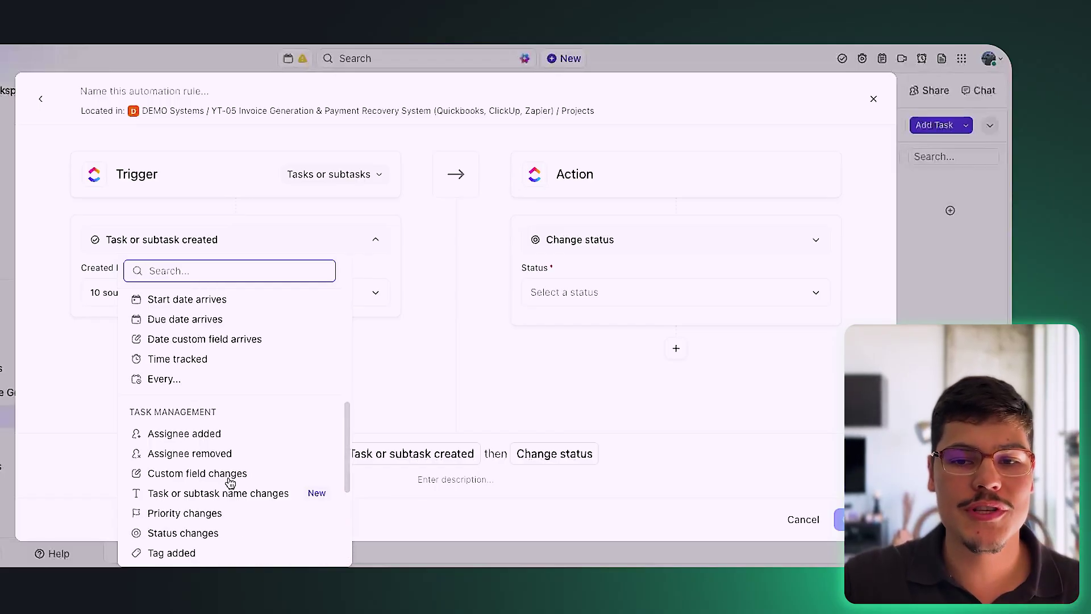
pyautogui.scroll(1, 229, 482)
pyautogui.scroll(1, 230, 482)
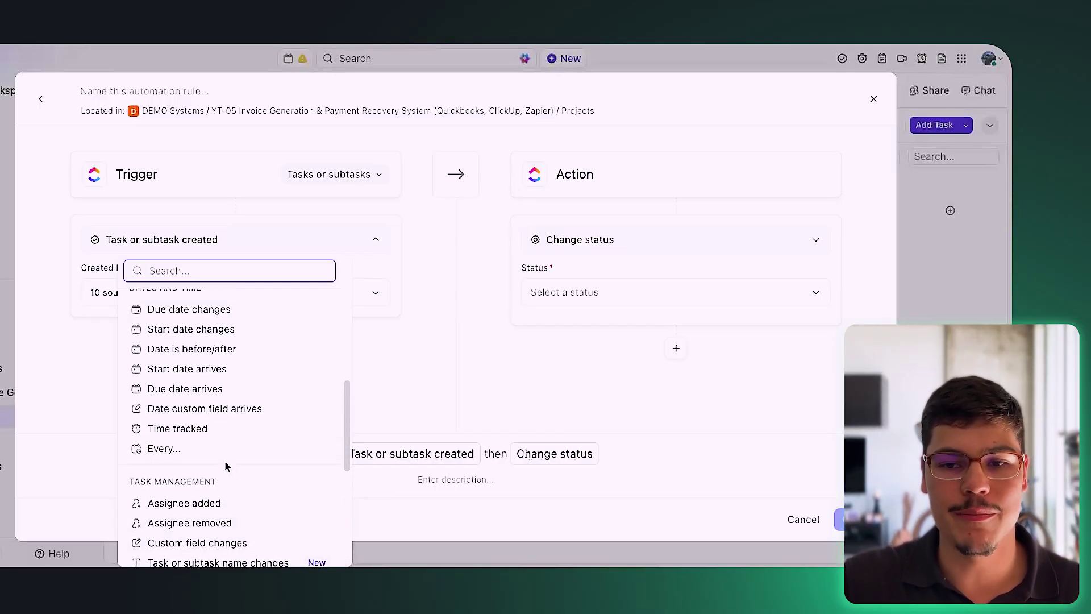
pyautogui.scroll(1, 224, 471)
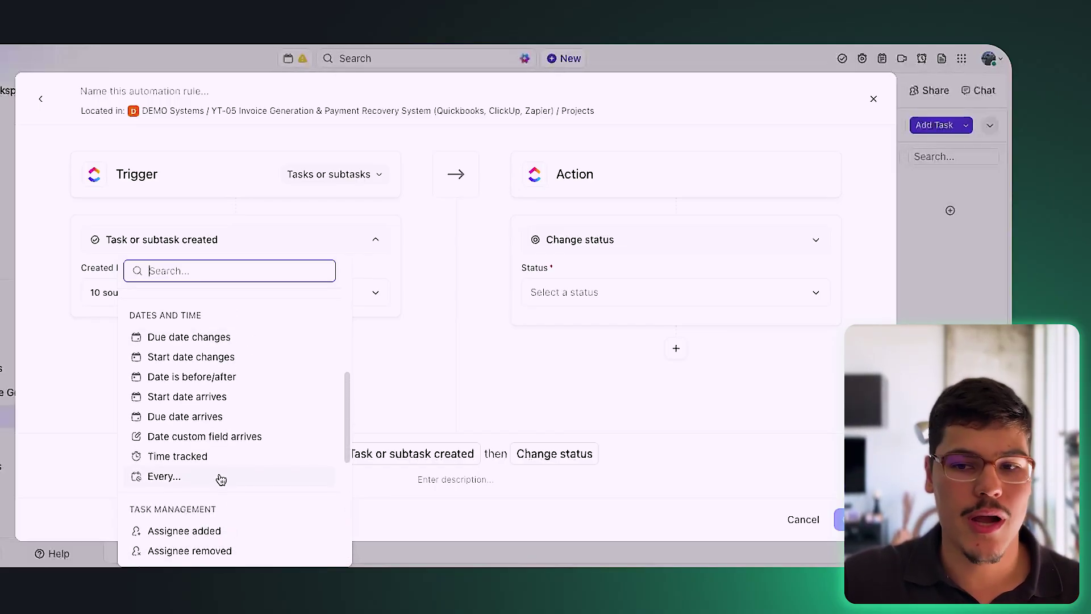
pyautogui.scroll(1, 221, 479)
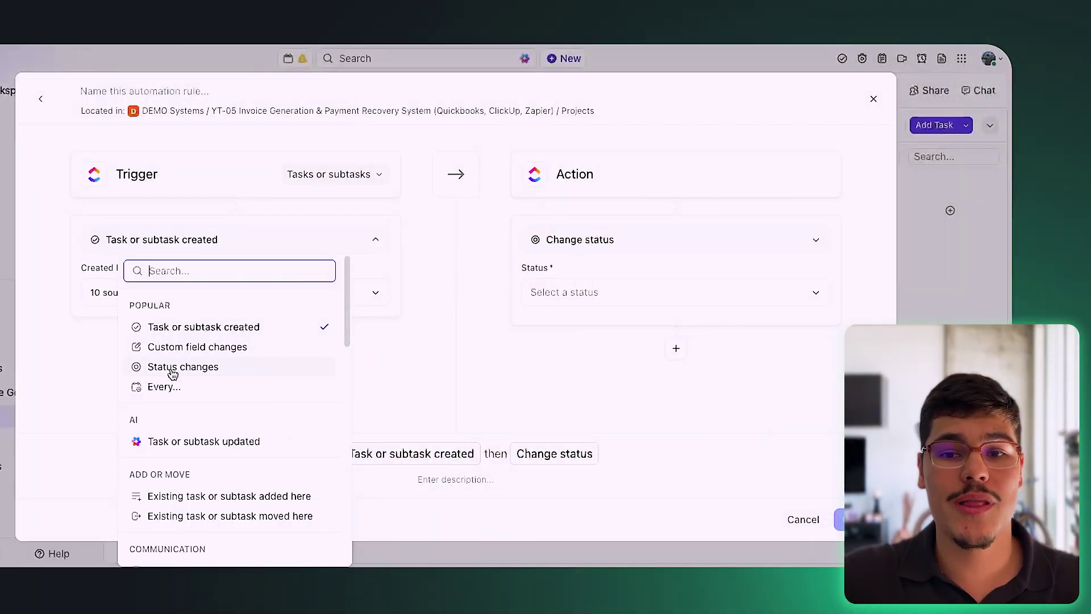
# Set the trigger to Status changes, from PENDING to IN REVIEW.
pyautogui.click(172, 368)
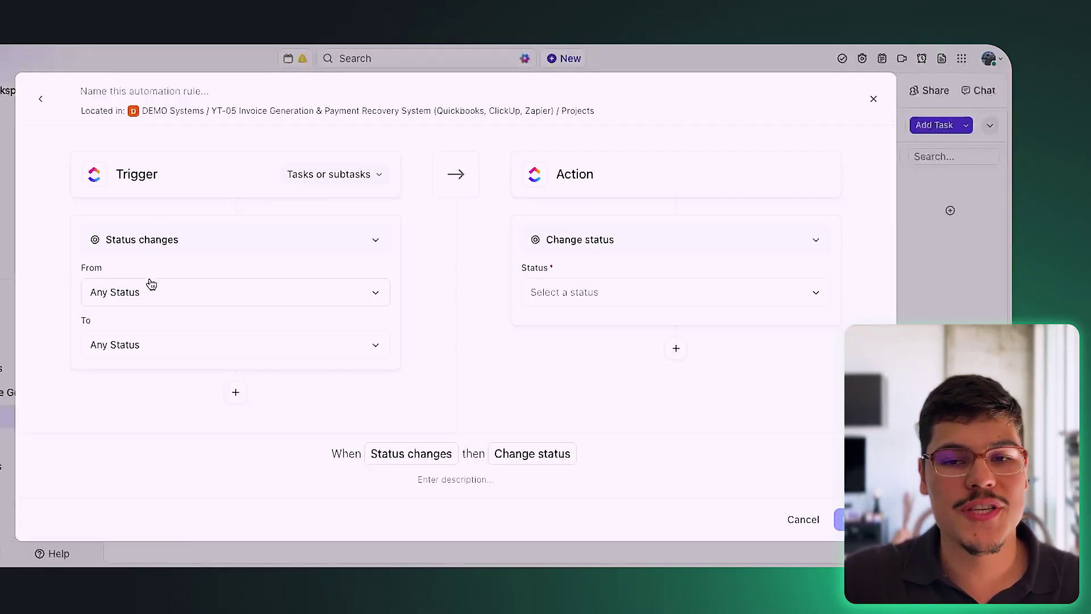
pyautogui.click(149, 293)
pyautogui.click(245, 369)
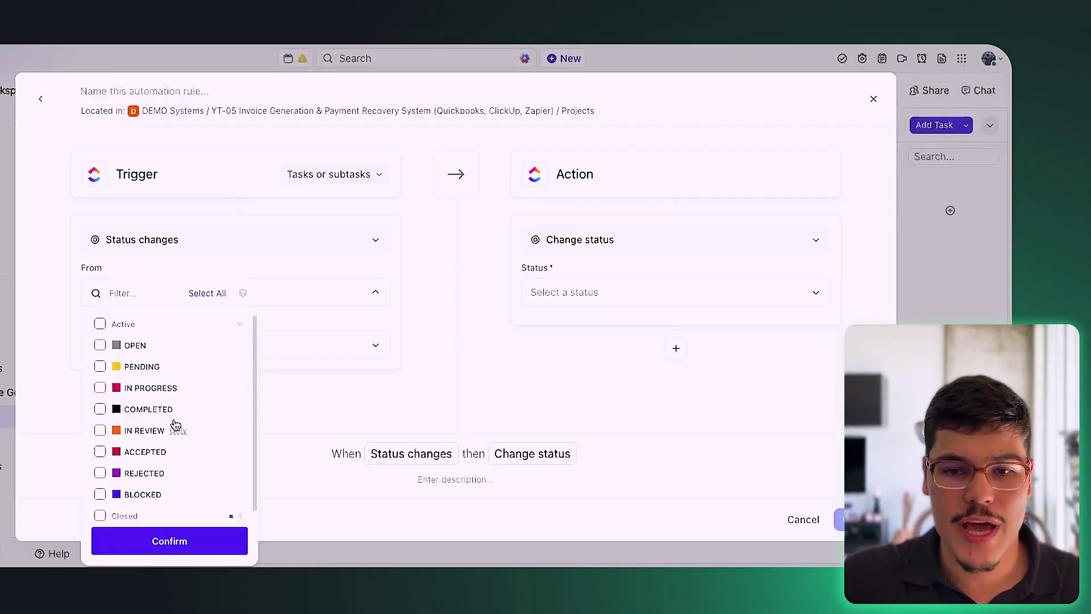
pyautogui.click(99, 366)
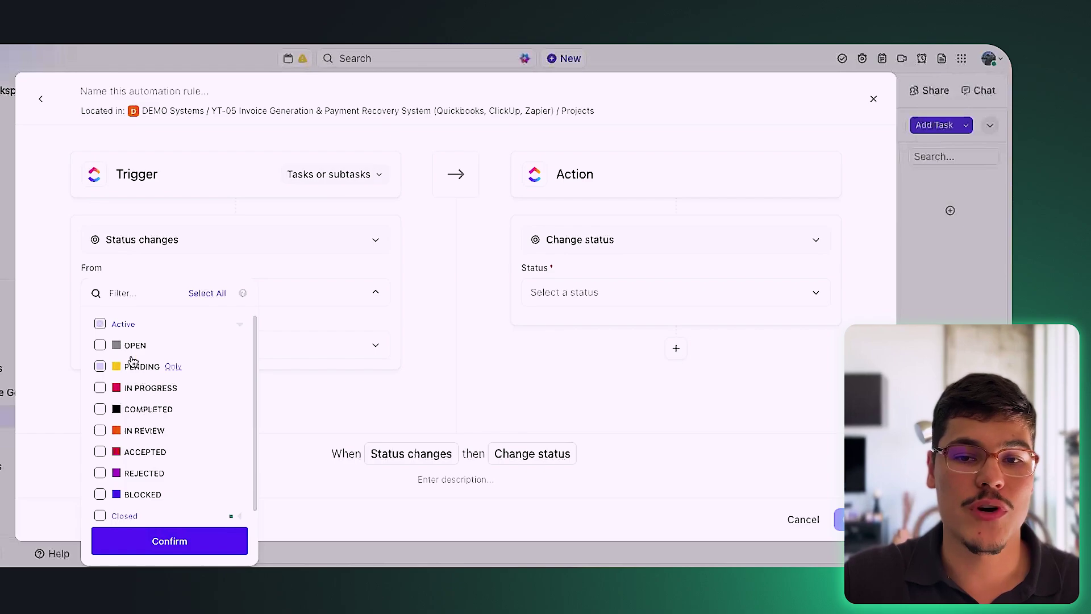
pyautogui.click(343, 319)
pyautogui.click(149, 350)
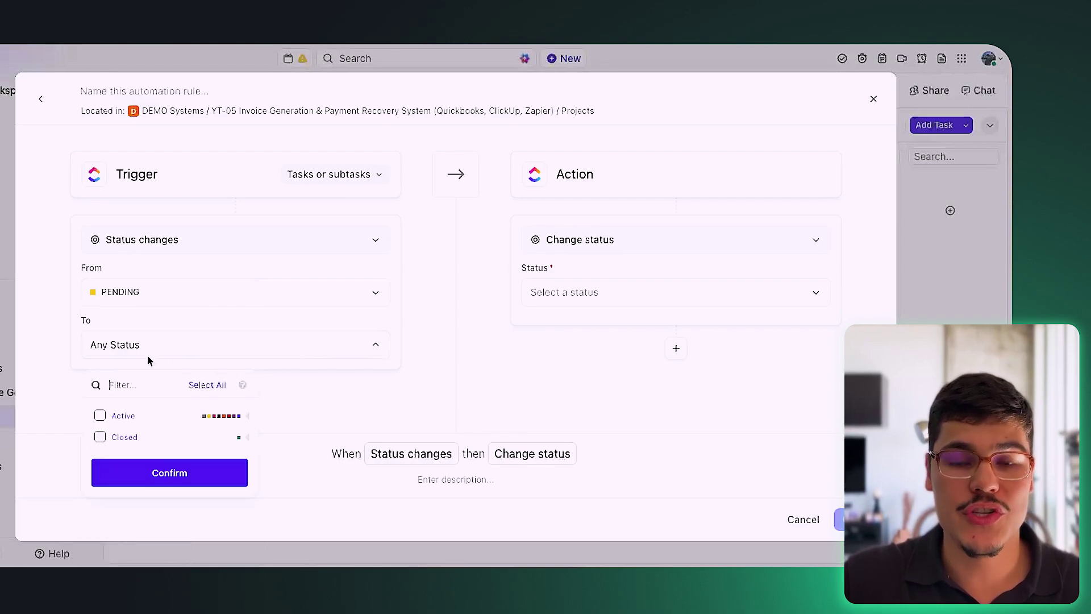
pyautogui.click(248, 418)
pyautogui.click(100, 430)
pyautogui.click(182, 279)
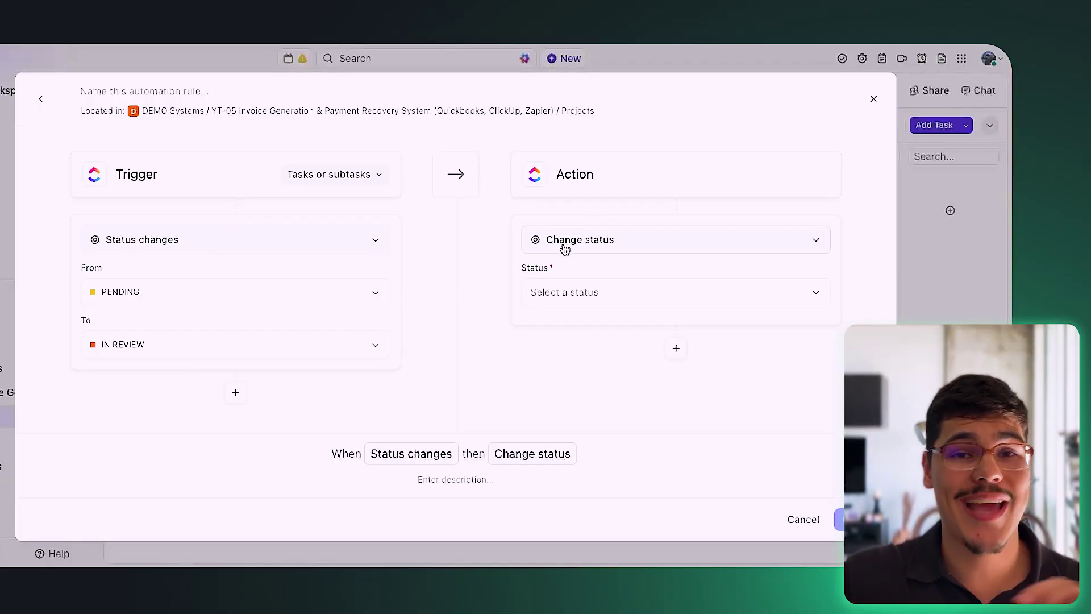
# Scroll through the available actions, leaving Change status selected.
pyautogui.click(727, 245)
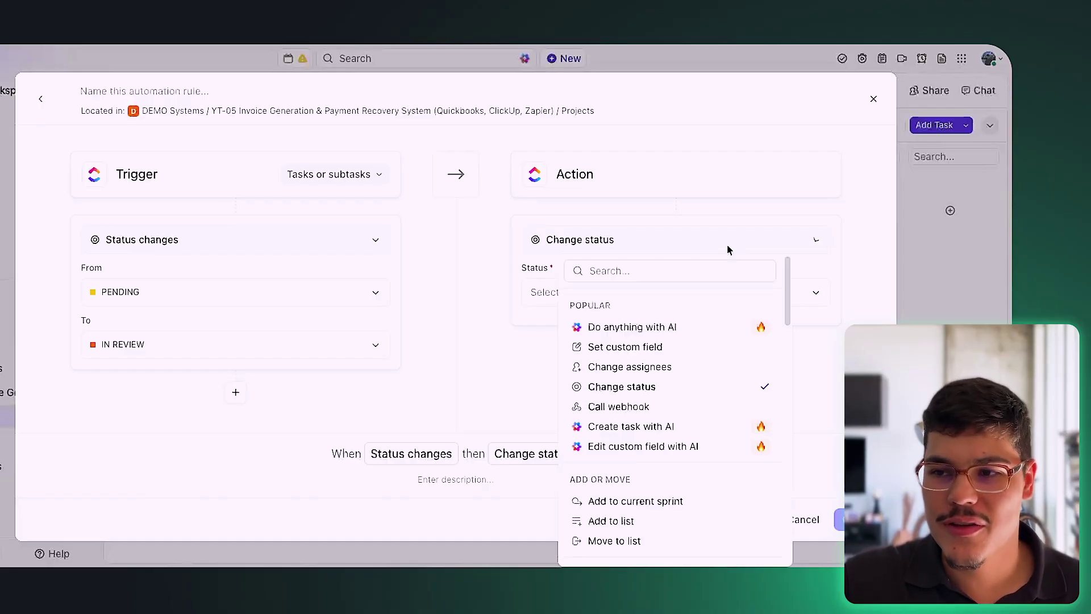
pyautogui.scroll(-3, 670, 392)
pyautogui.scroll(-6, 669, 392)
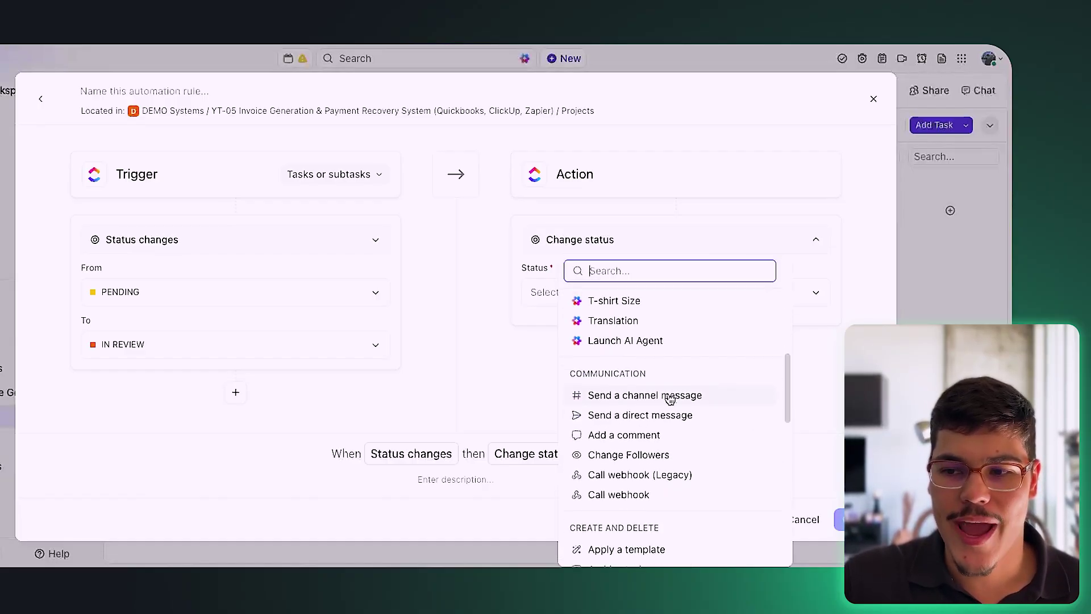
pyautogui.scroll(-1, 667, 429)
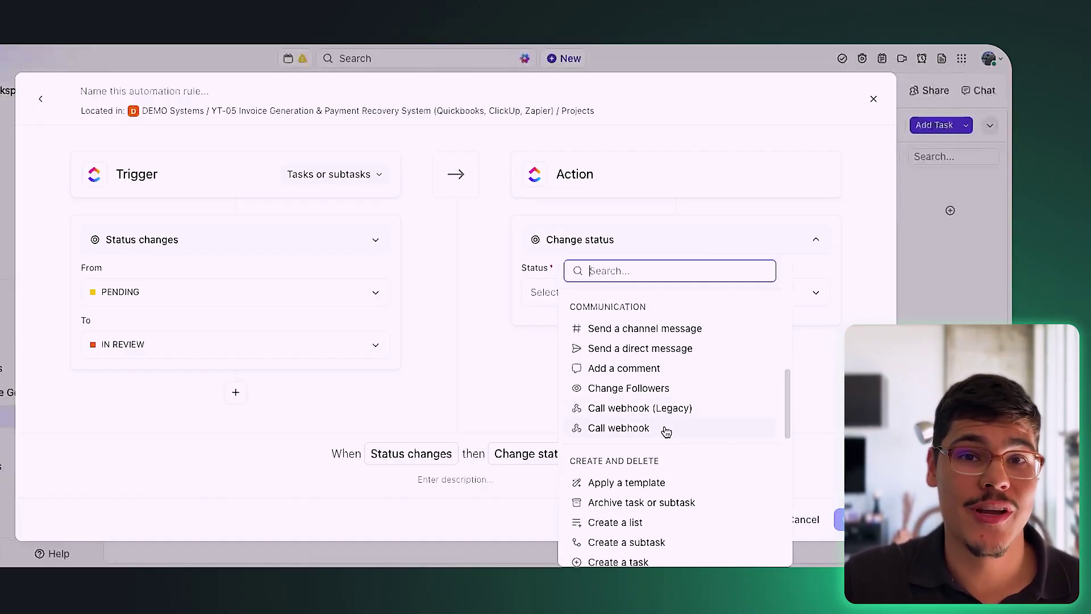
pyautogui.click(322, 401)
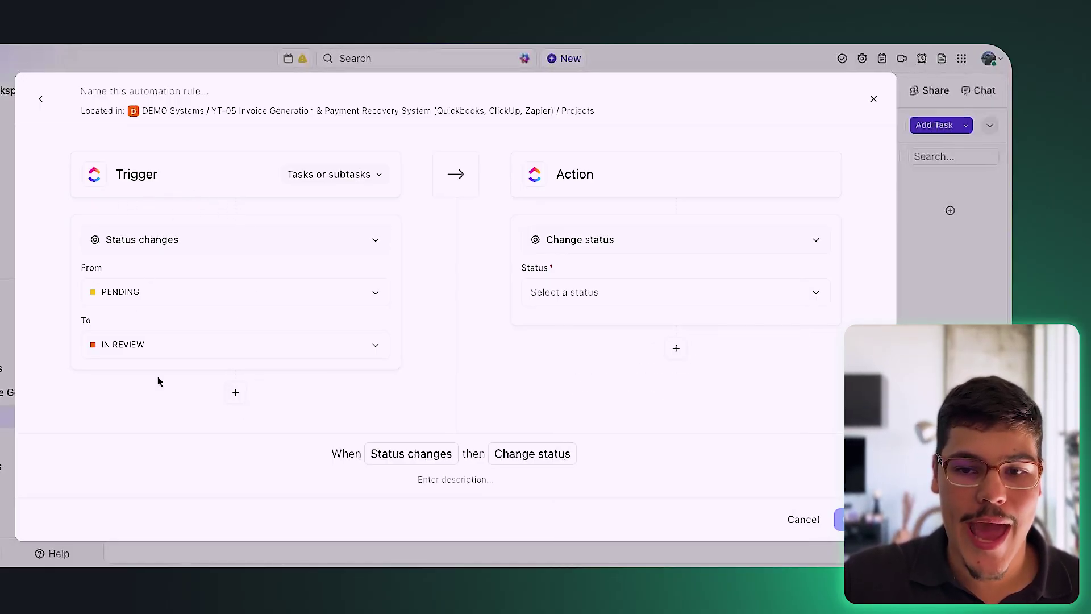
# Add an Assignee 'Is any of' condition below the trigger, leaving the user unselected.
pyautogui.click(236, 394)
pyautogui.scroll(-3, 255, 390)
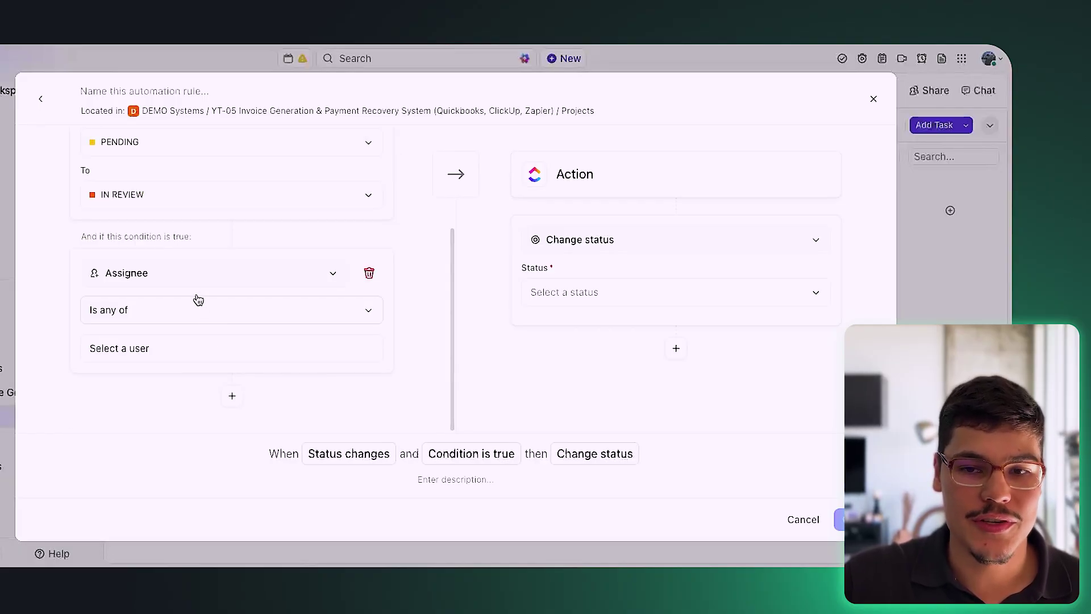
pyautogui.click(180, 278)
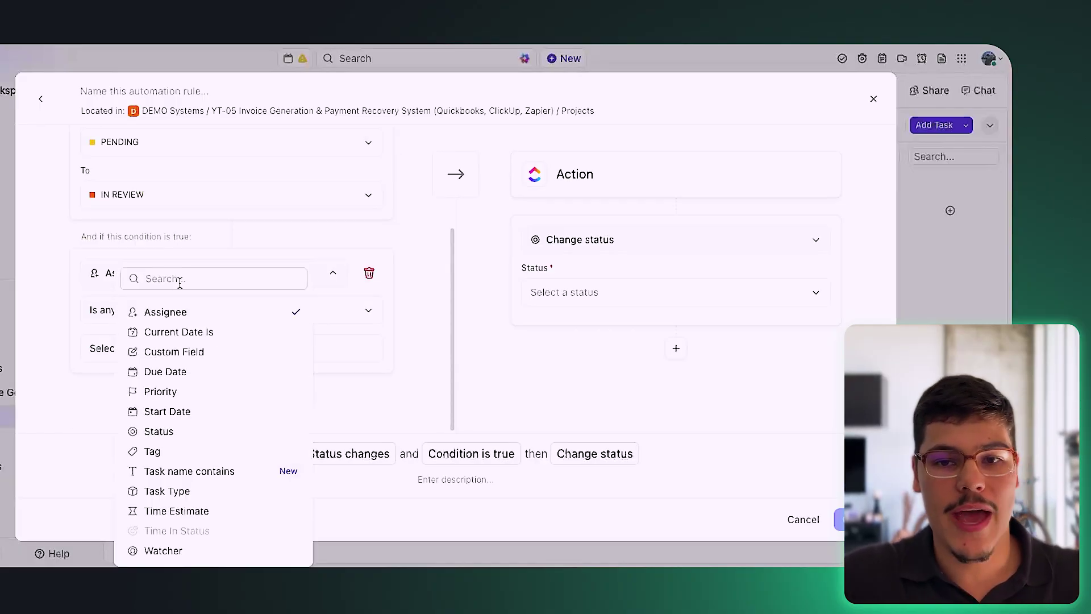
pyautogui.click(109, 208)
pyautogui.scroll(3, 112, 223)
pyautogui.scroll(-3, 112, 223)
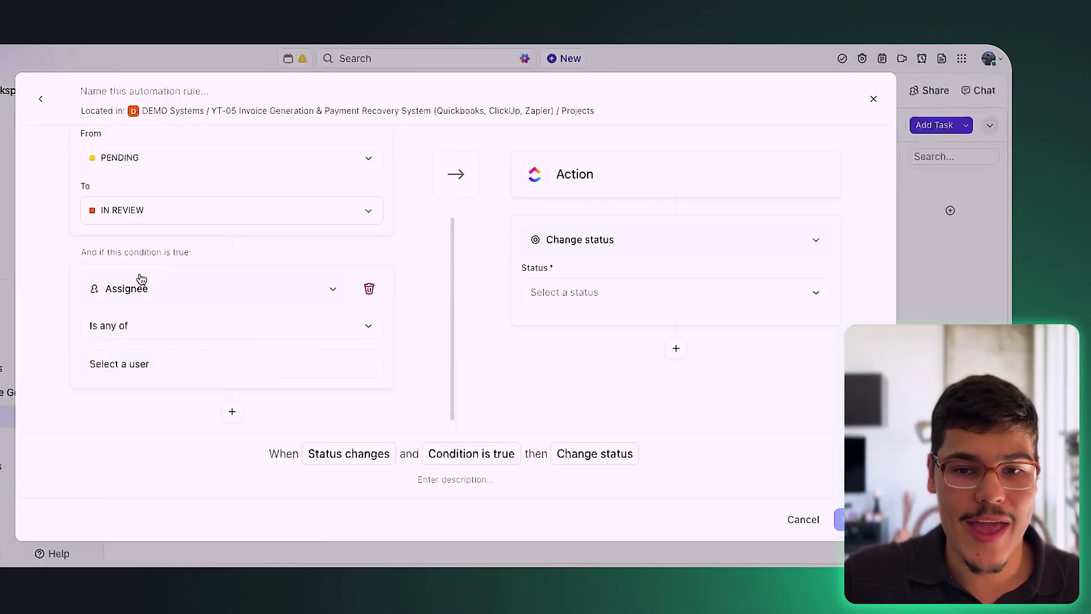
pyautogui.click(144, 355)
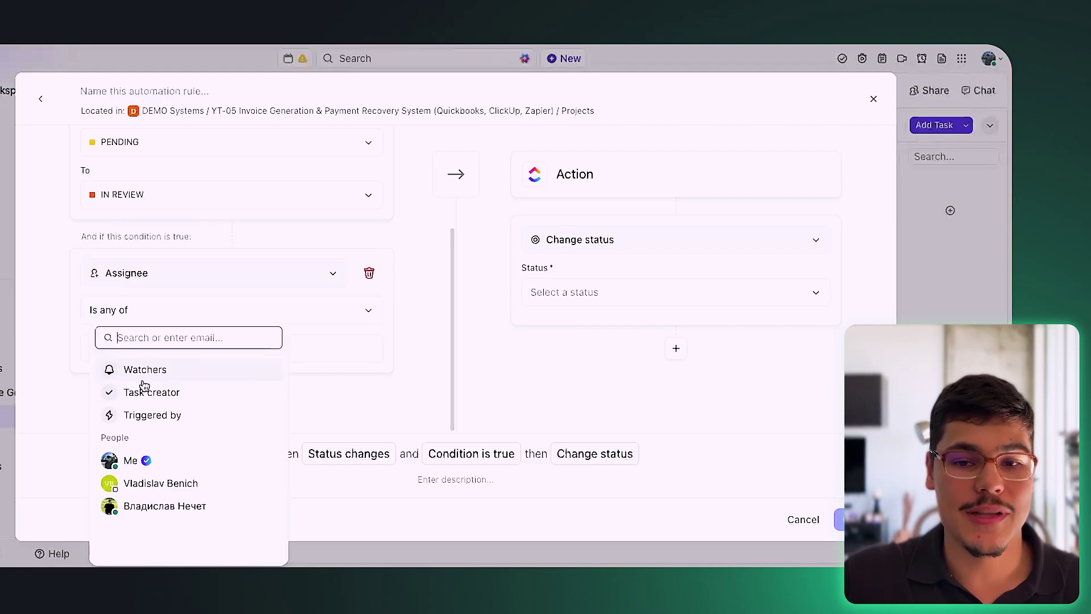
pyautogui.click(66, 409)
pyautogui.scroll(3, 428, 354)
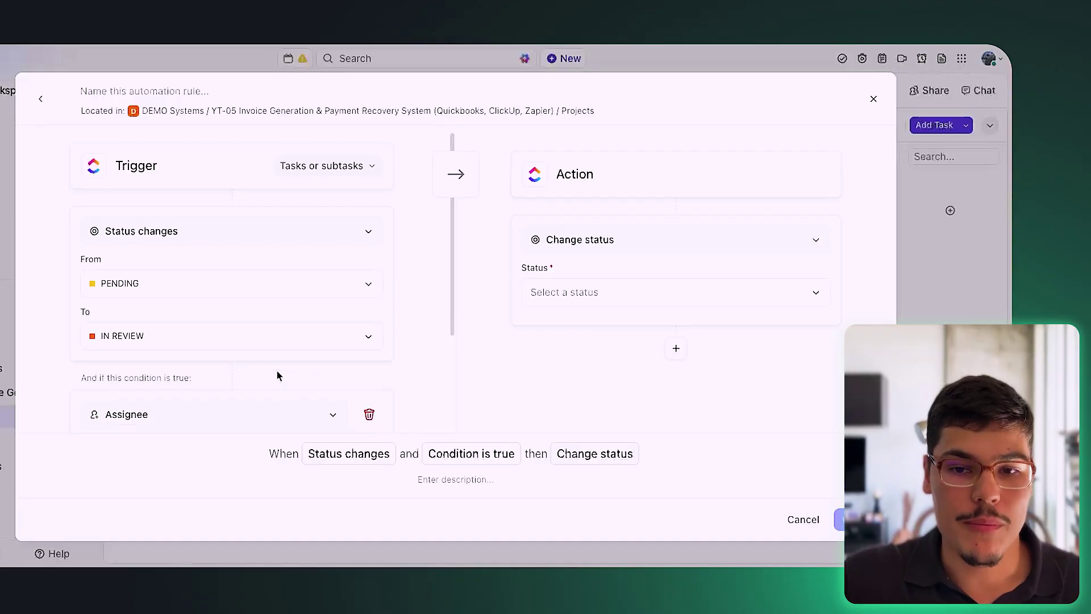
# Switch the condition field from Assignee to the Invoices custom field with Is equal to.
pyautogui.scroll(-2, 278, 372)
pyautogui.click(170, 346)
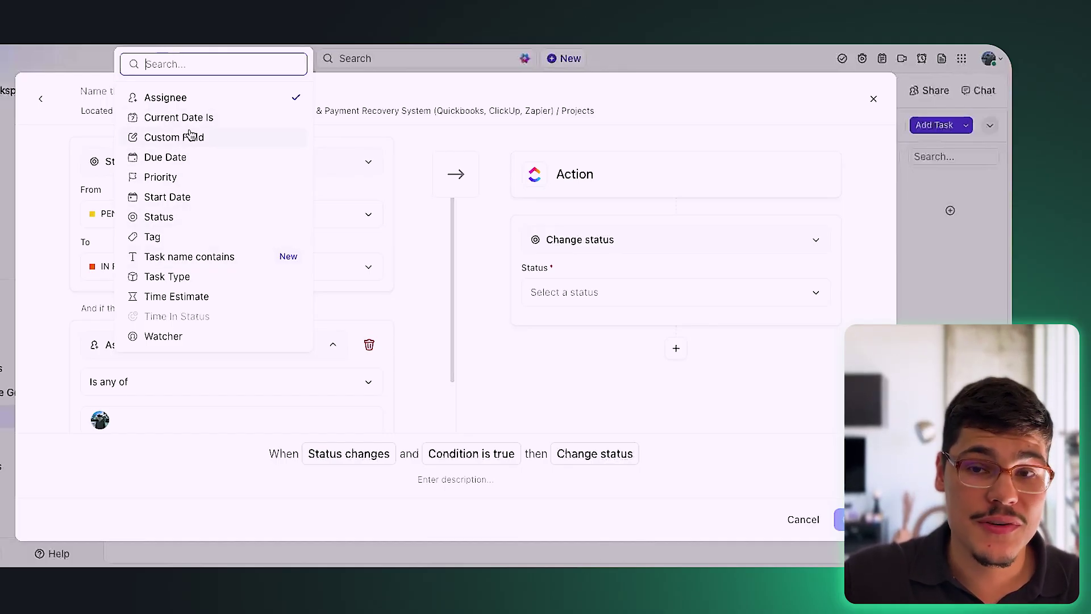
pyautogui.click(190, 137)
pyautogui.scroll(-3, 165, 319)
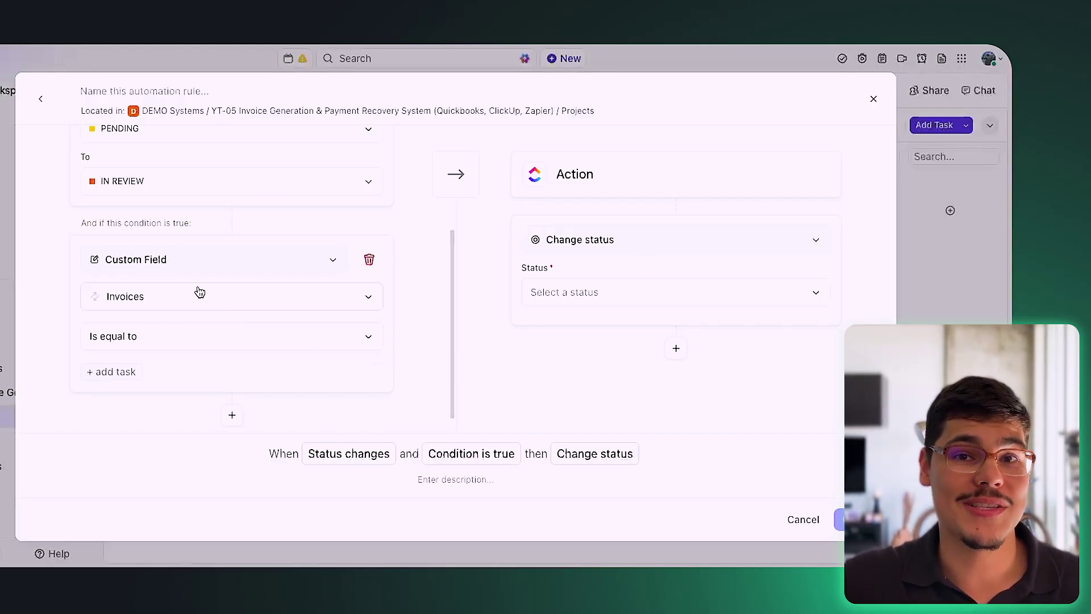
pyautogui.scroll(2, 197, 304)
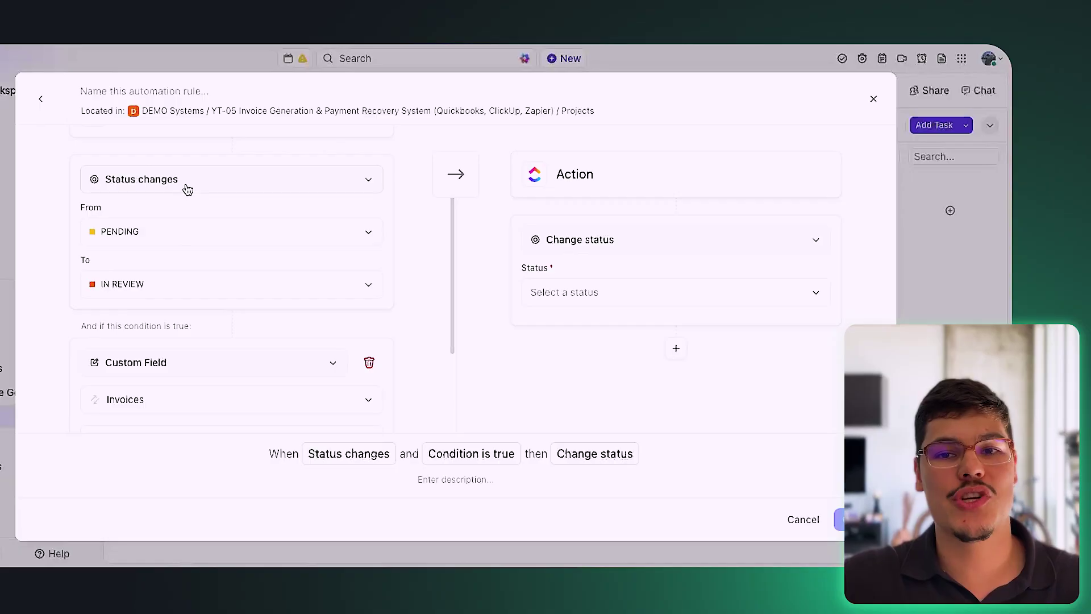
# Change the trigger to Custom field changes on Invoices and review the custom field list.
pyautogui.click(182, 185)
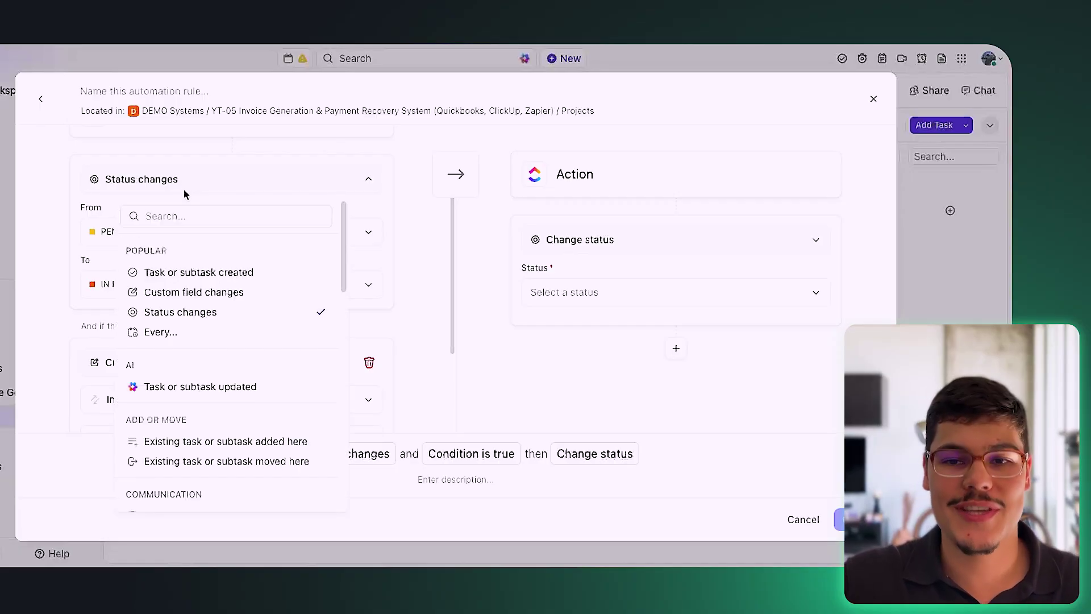
pyautogui.click(188, 295)
pyautogui.click(163, 290)
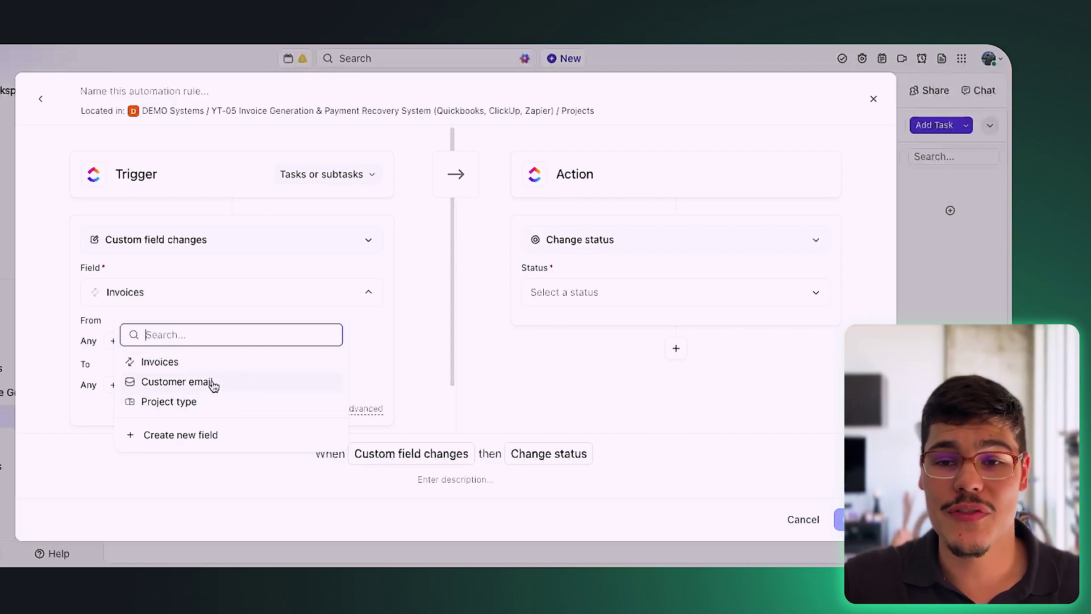
pyautogui.click(239, 292)
pyautogui.click(208, 301)
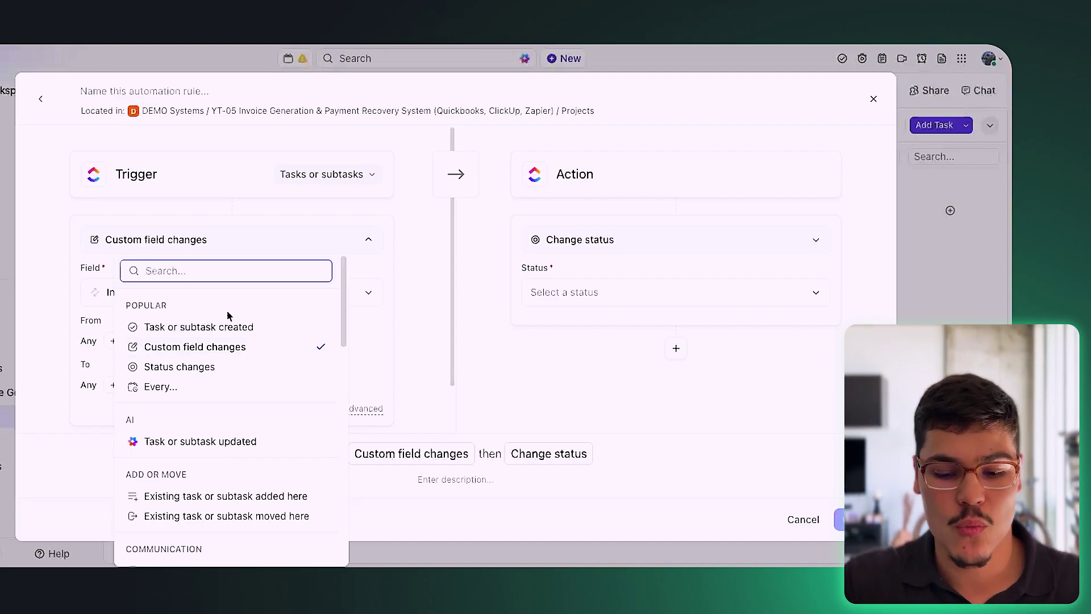
# Search 'due' in the trigger list and set the trigger to Due date arrives.
pyautogui.write('due')
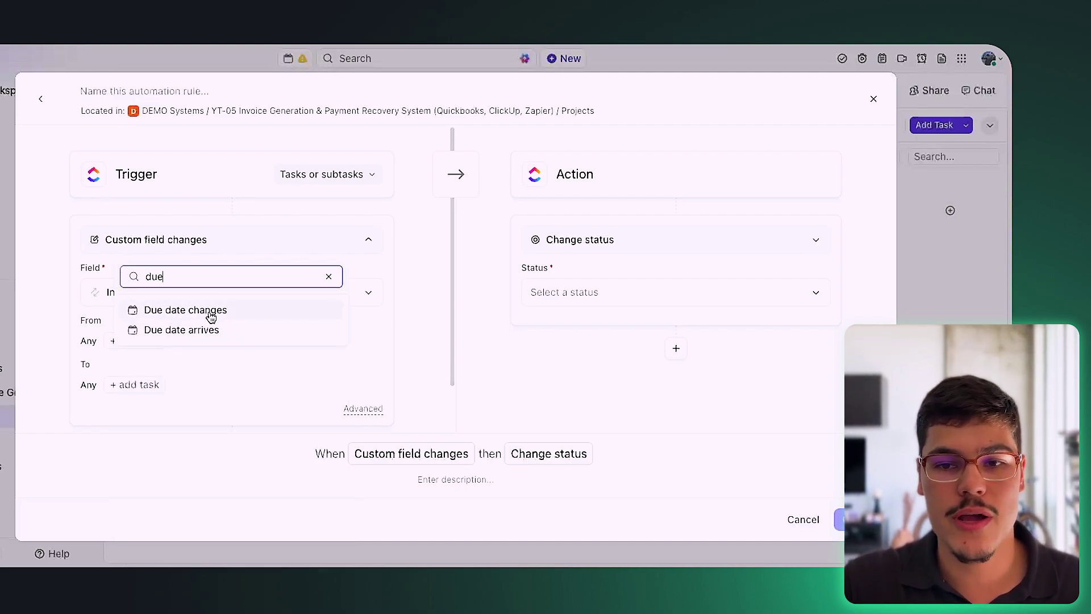
pyautogui.click(208, 332)
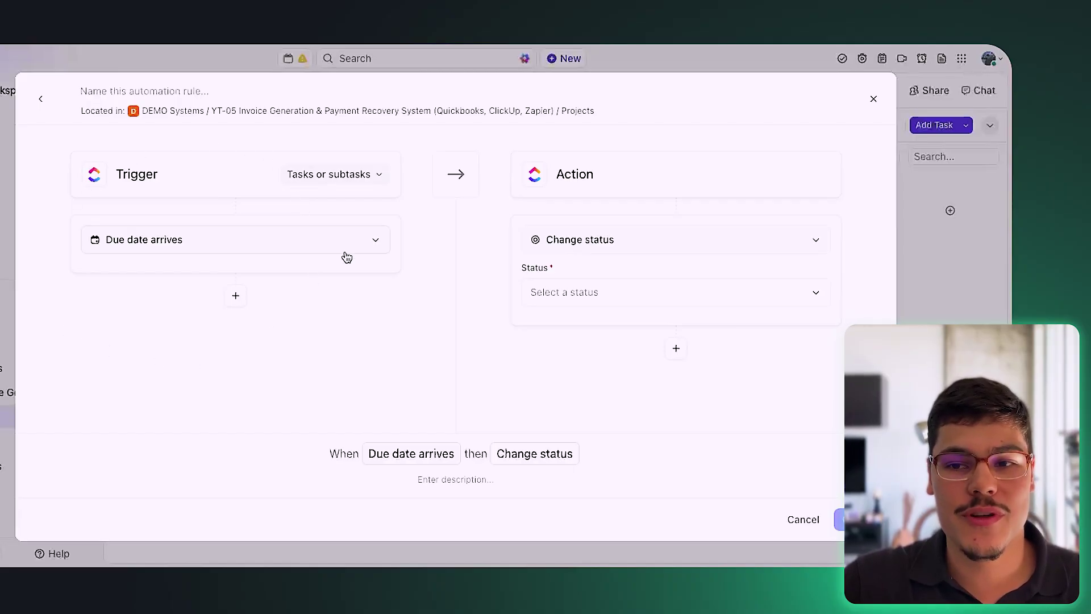
# Scroll through every category of the action list from the Change status selector.
pyautogui.click(681, 246)
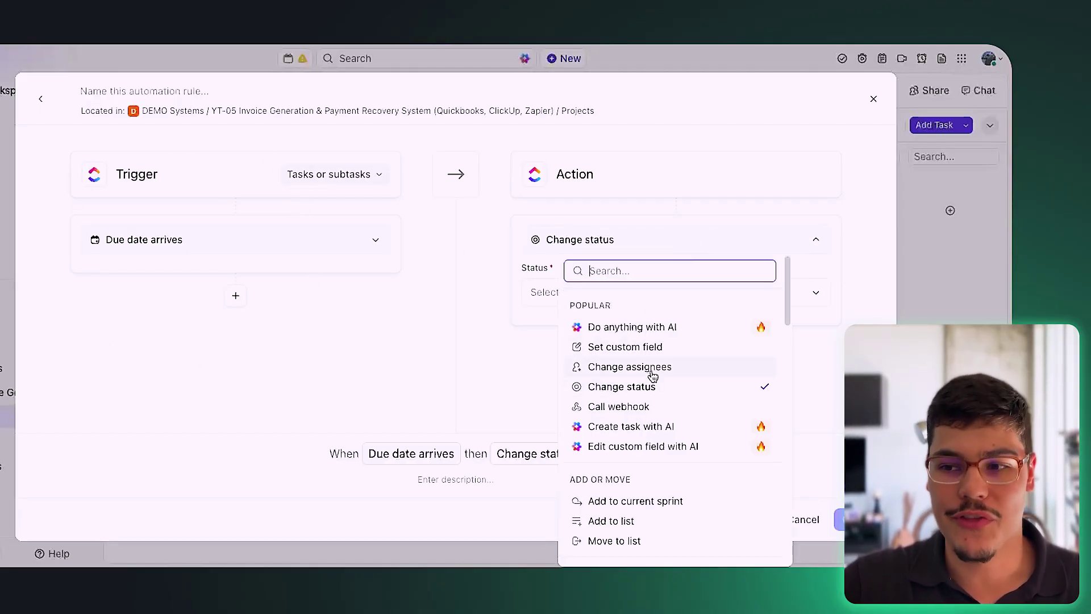
pyautogui.scroll(-5, 653, 378)
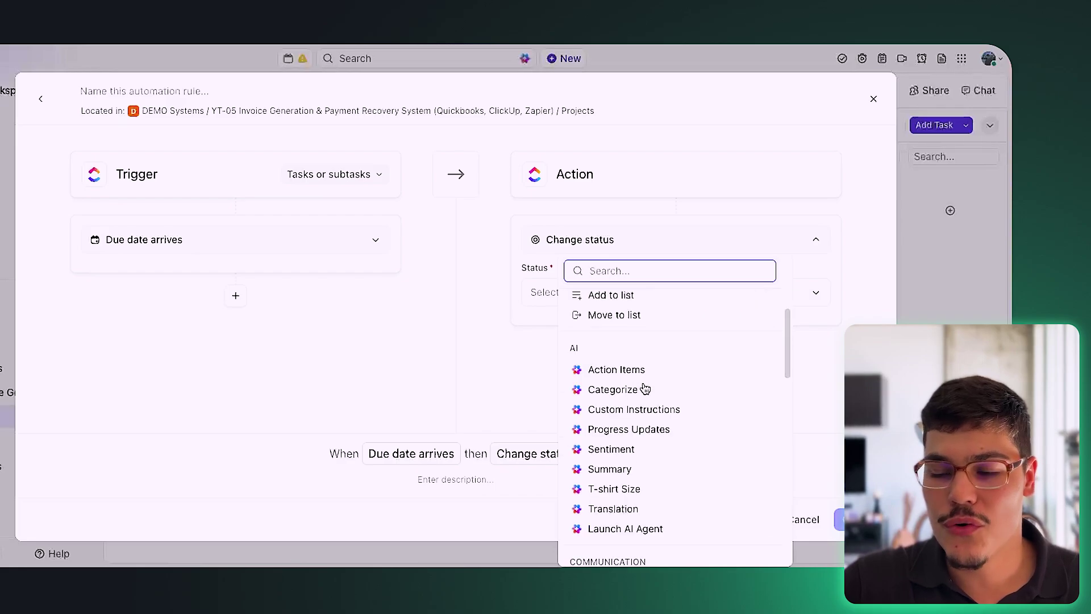
pyautogui.scroll(-7, 640, 435)
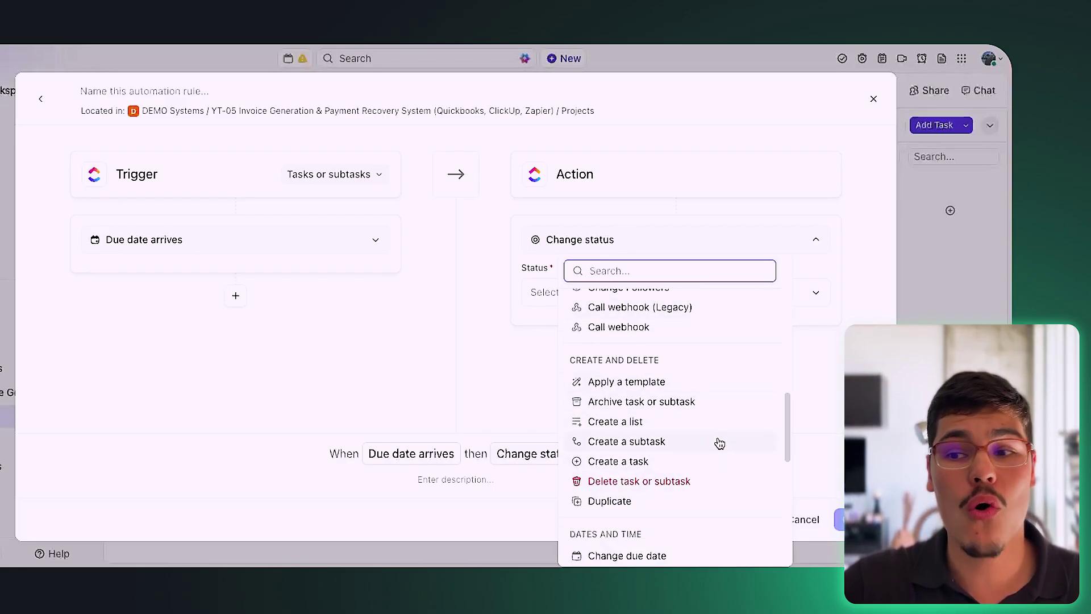
pyautogui.scroll(-2, 712, 432)
pyautogui.scroll(5, 712, 434)
pyautogui.scroll(-3, 712, 434)
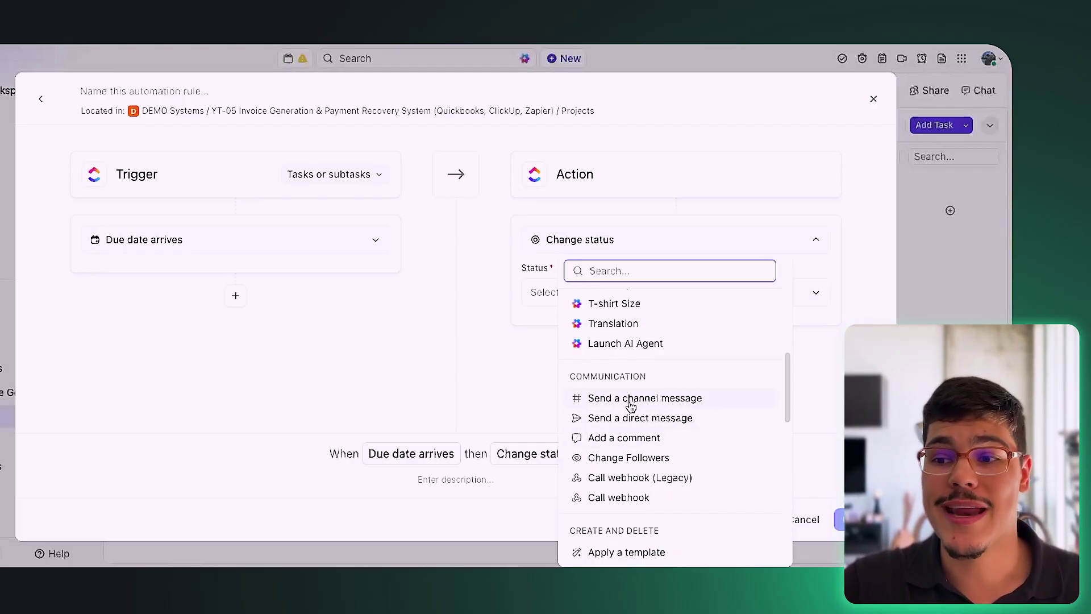
pyautogui.scroll(-1, 672, 407)
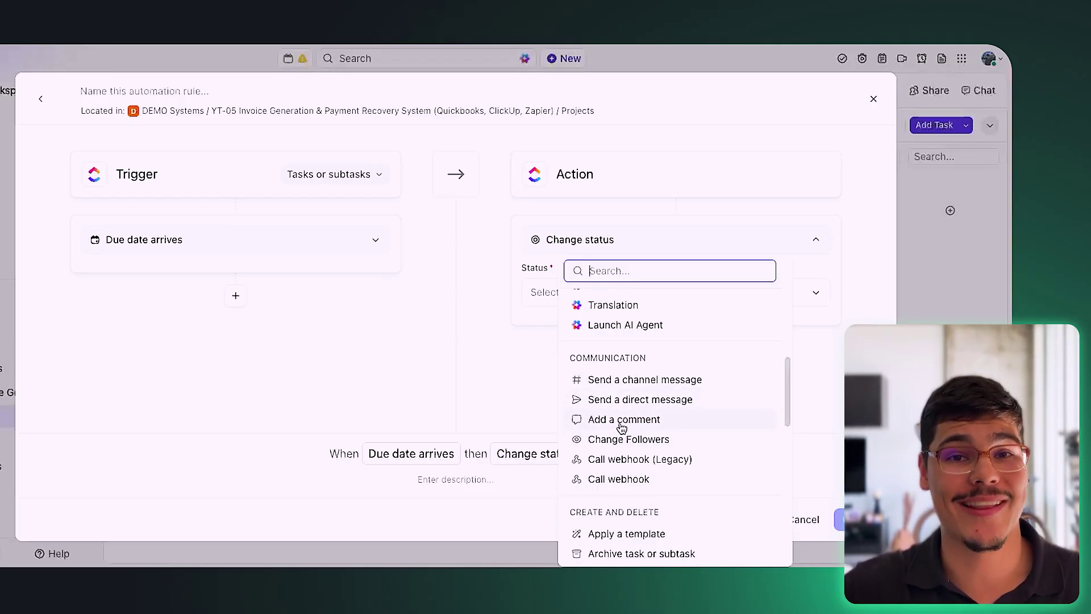
pyautogui.scroll(-5, 622, 426)
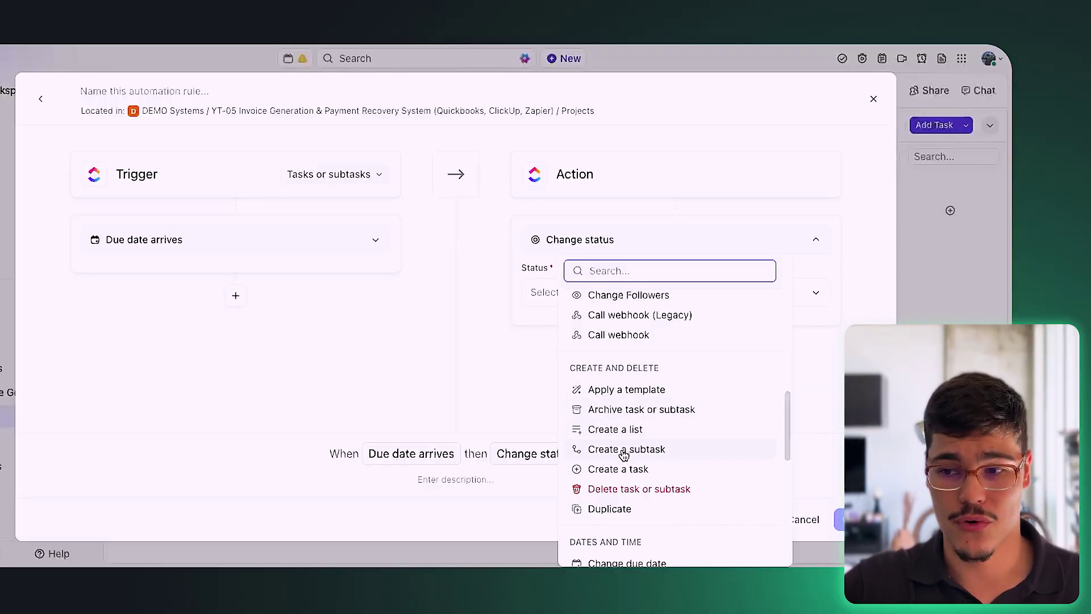
pyautogui.scroll(-1, 624, 455)
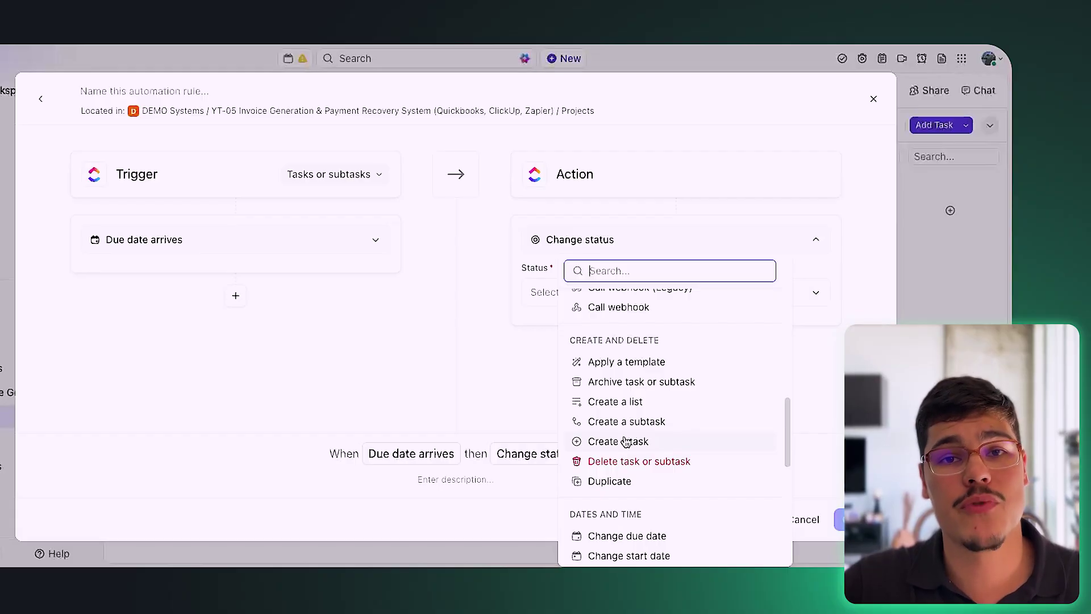
pyautogui.scroll(-5, 625, 442)
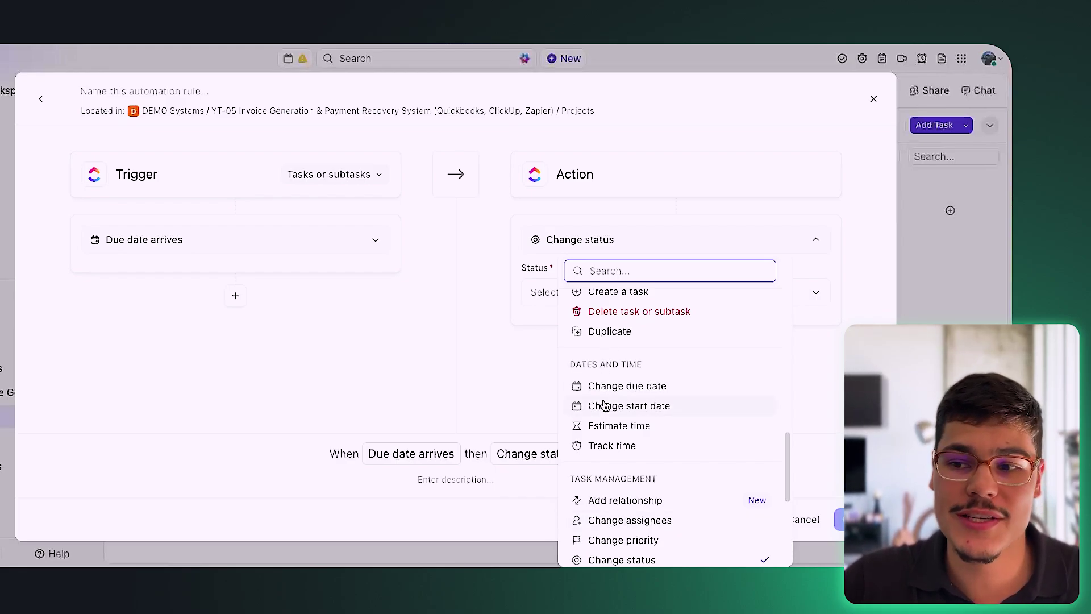
pyautogui.scroll(-5, 604, 405)
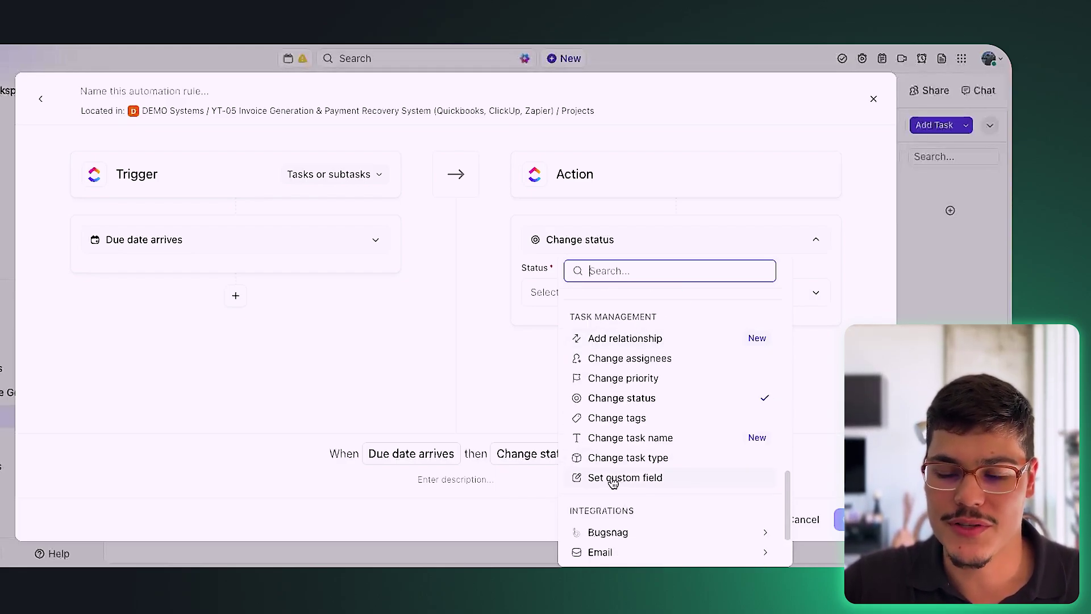
pyautogui.scroll(1, 659, 487)
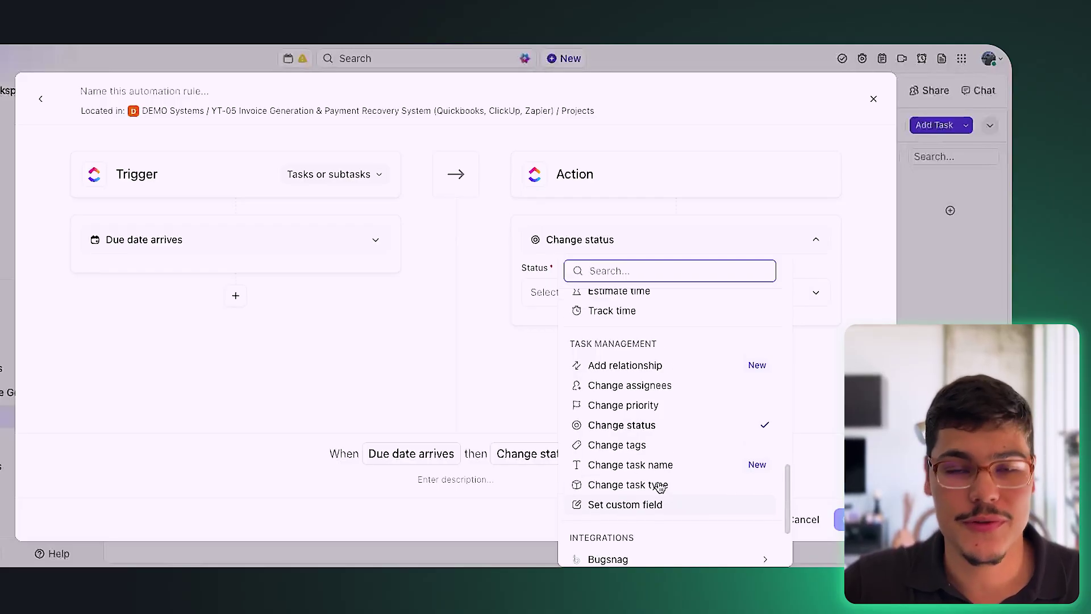
pyautogui.scroll(-3, 652, 488)
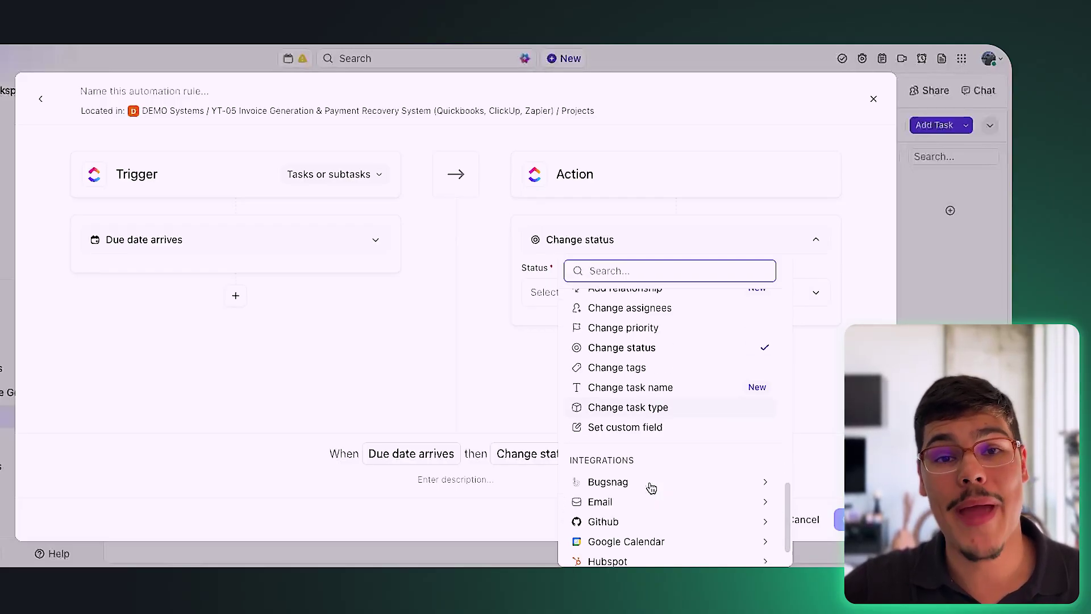
pyautogui.scroll(-2, 651, 488)
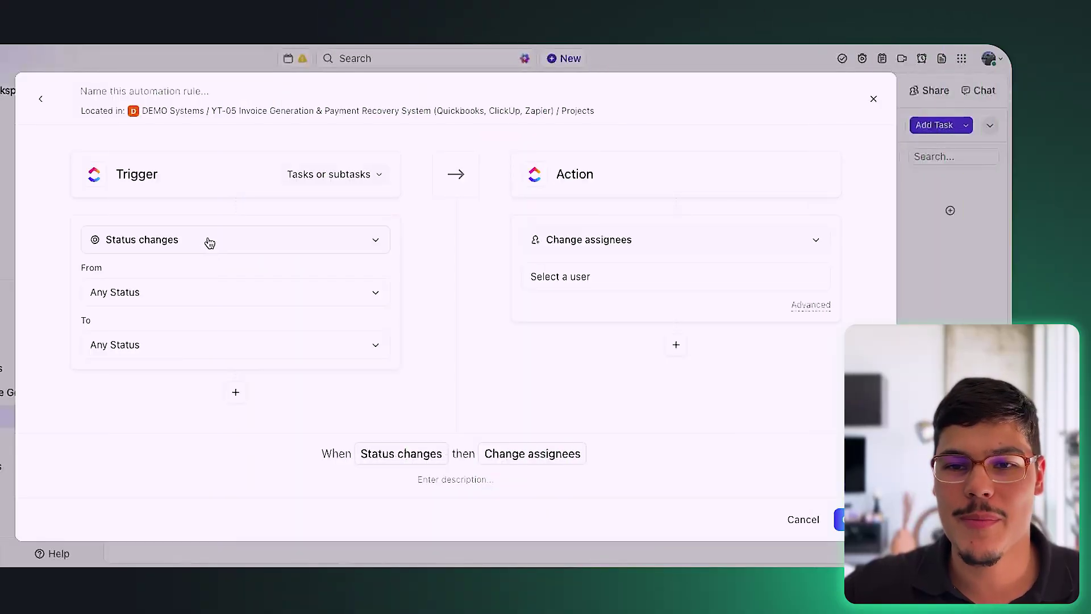
# Keep Status changes as the trigger, set From to IN PROGRESS and To to ACCEPTED.
pyautogui.click(208, 241)
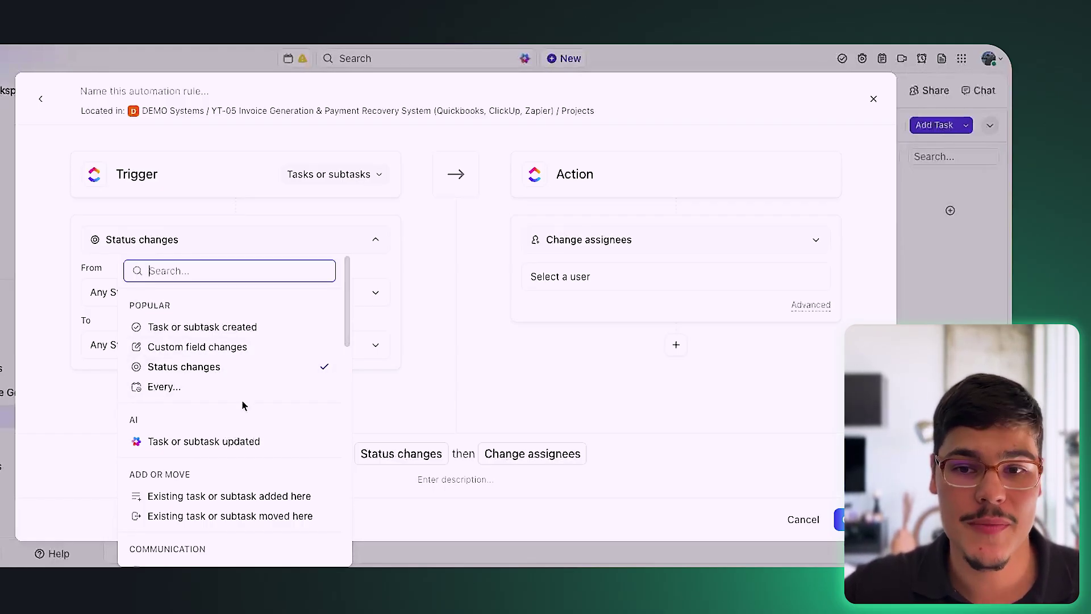
pyautogui.scroll(-4, 242, 407)
pyautogui.scroll(4, 201, 361)
pyautogui.click(184, 369)
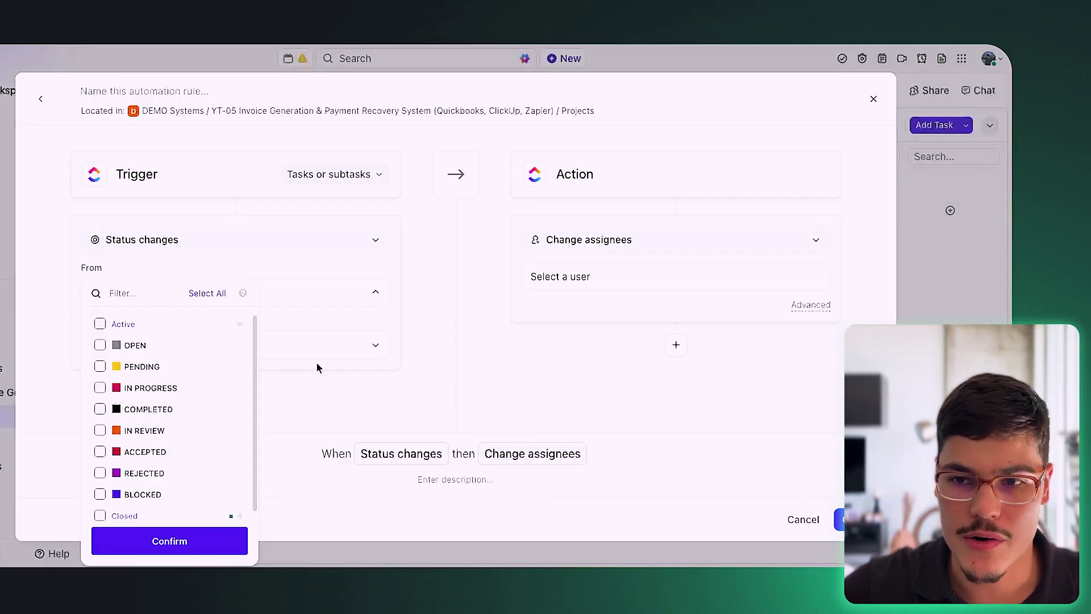
pyautogui.click(100, 387)
pyautogui.click(216, 540)
pyautogui.click(245, 418)
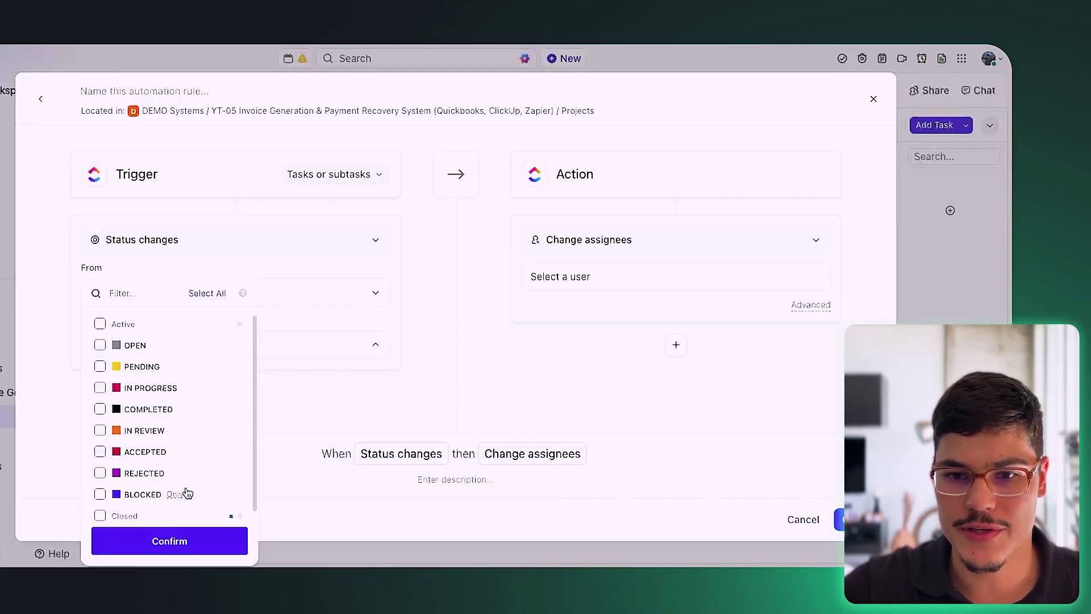
pyautogui.click(189, 543)
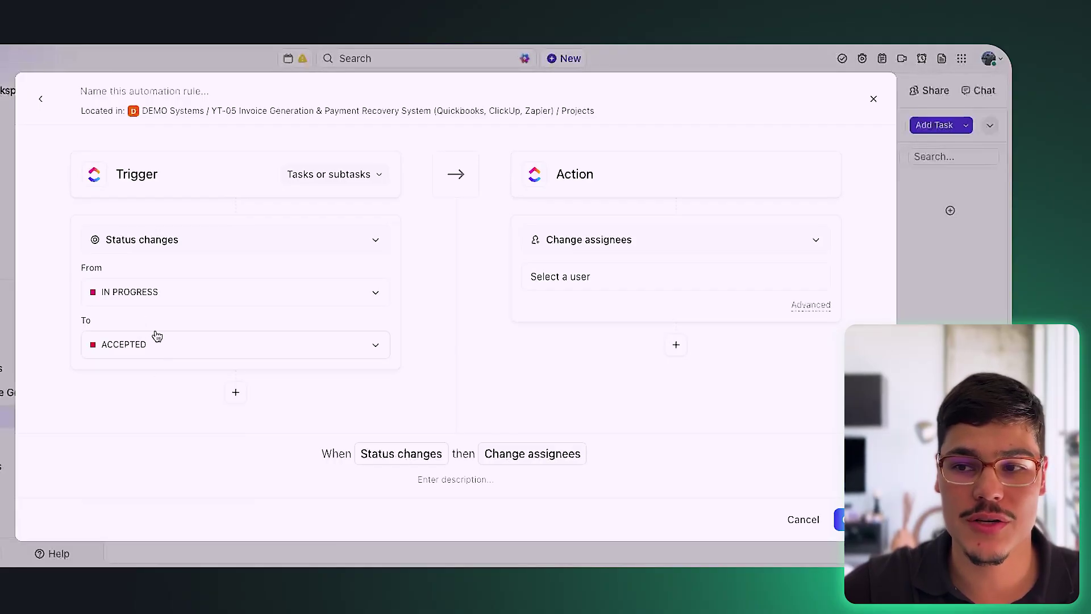
# Replace the Change assignees action with Call webhook by searching 'webh'.
pyautogui.click(611, 248)
pyautogui.scroll(-10, 625, 471)
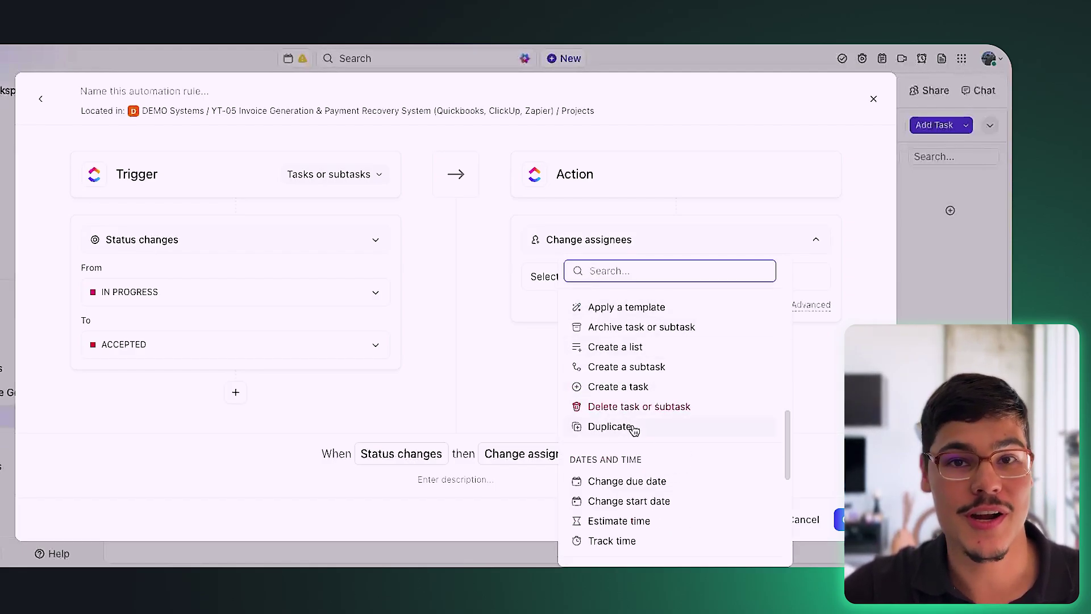
pyautogui.scroll(-5, 620, 472)
pyautogui.scroll(15, 622, 481)
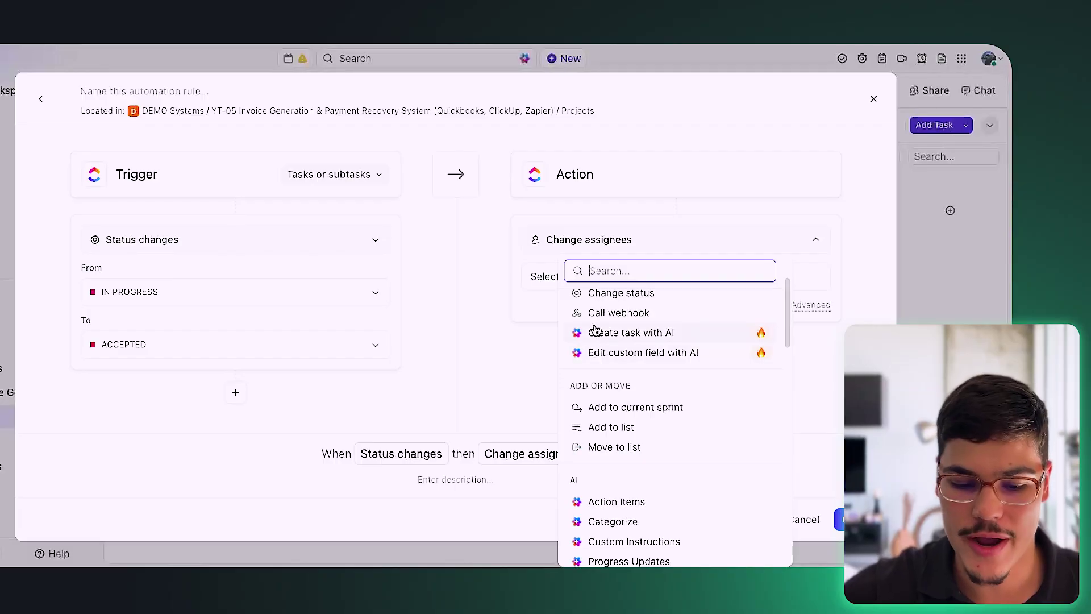
pyautogui.write('webh')
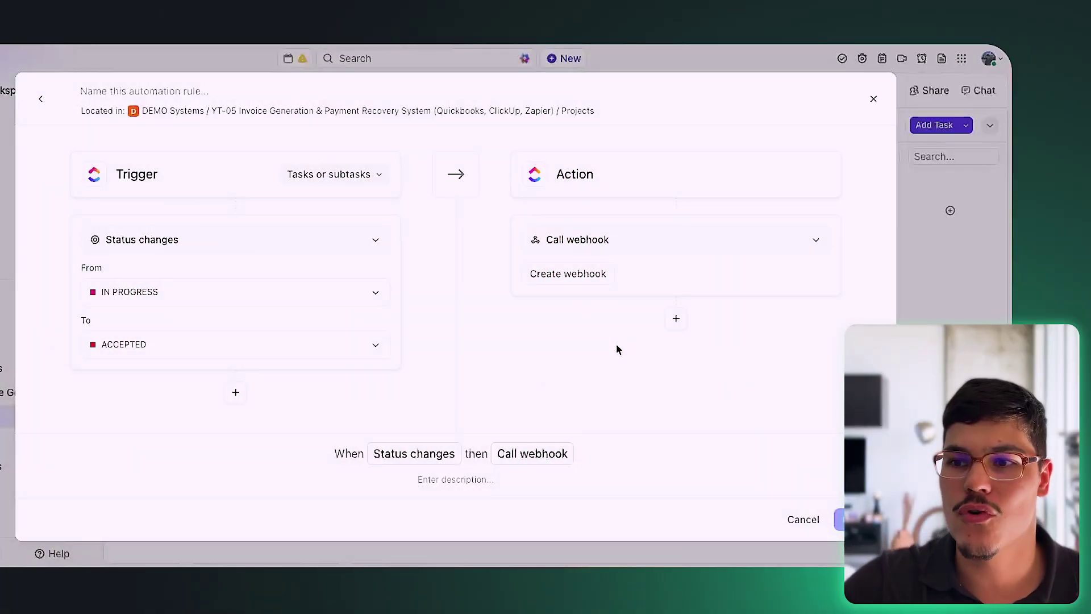
pyautogui.click(588, 277)
pyautogui.click(285, 193)
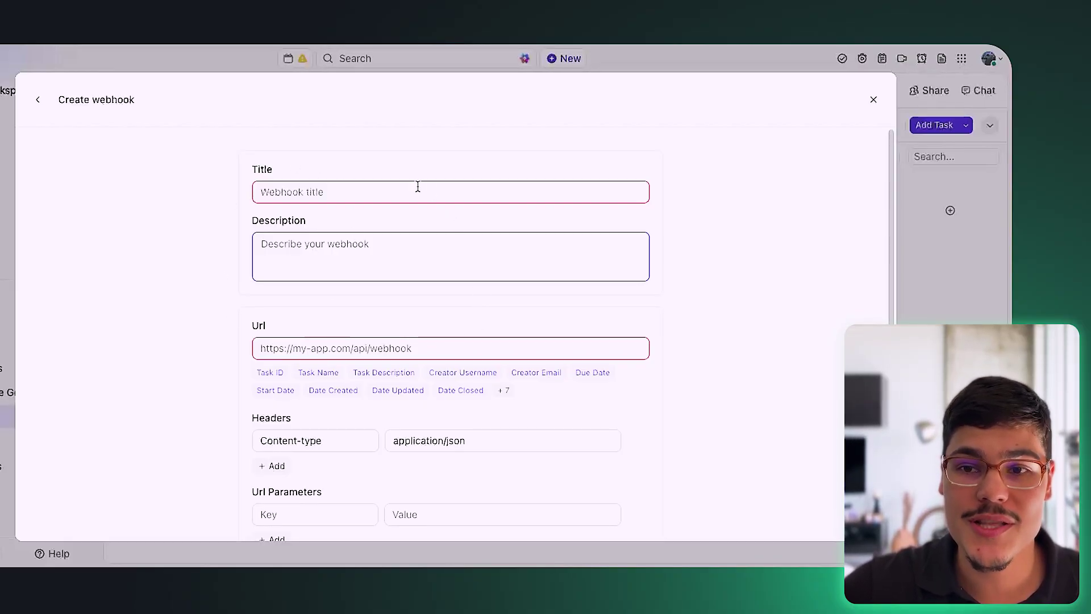
pyautogui.scroll(-4, 339, 290)
pyautogui.scroll(4, 321, 226)
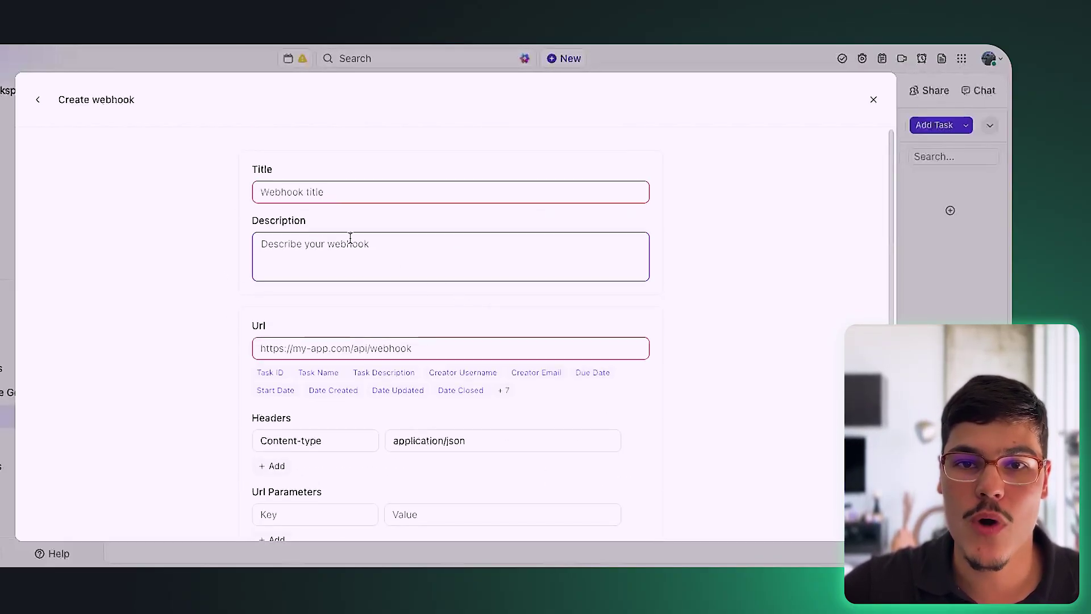
# Return to the automation rule to bring up the Status changes trigger options.
pyautogui.click(39, 101)
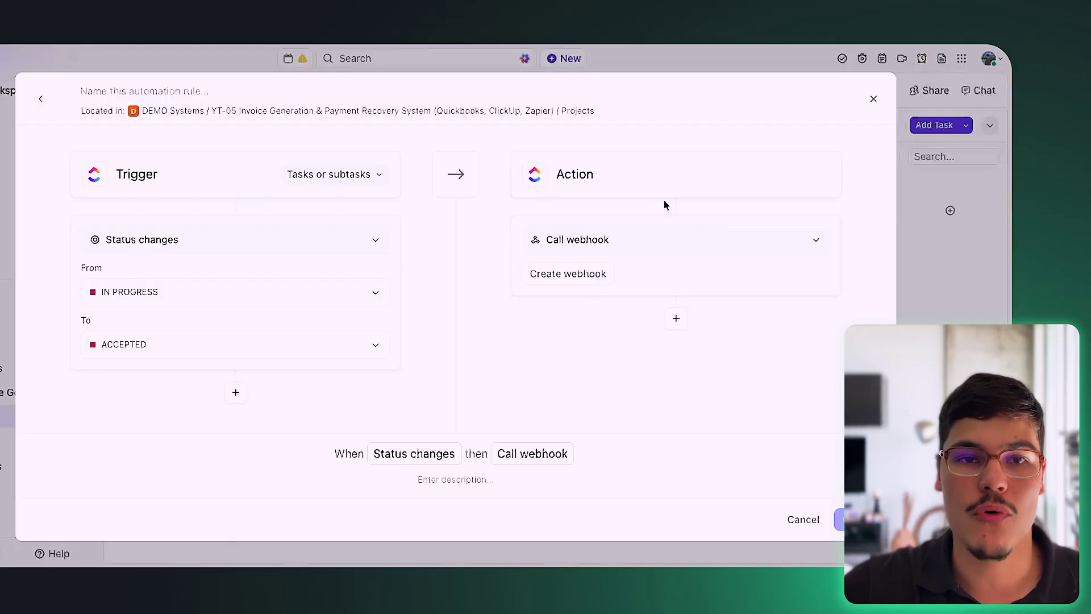